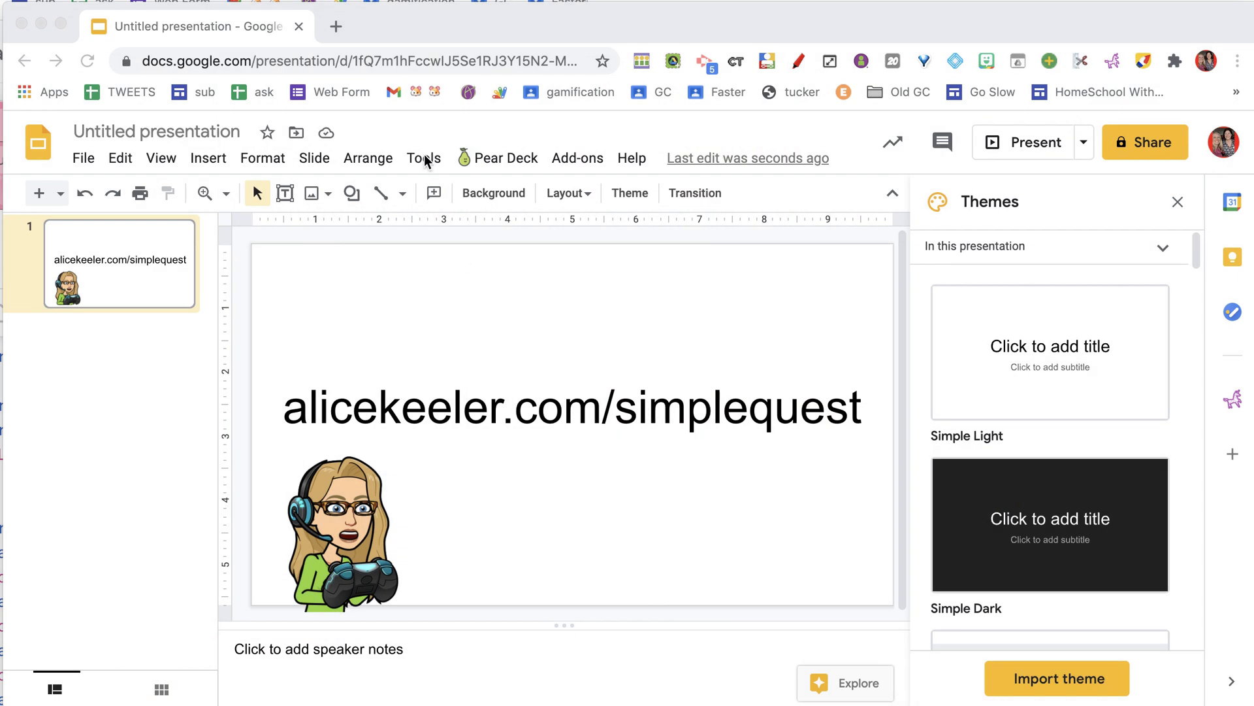
Step: Load alicekeeler.com/simplequest in a new tab and make a copy of the SimpleQuest spreadsheet
left_click(336, 26)
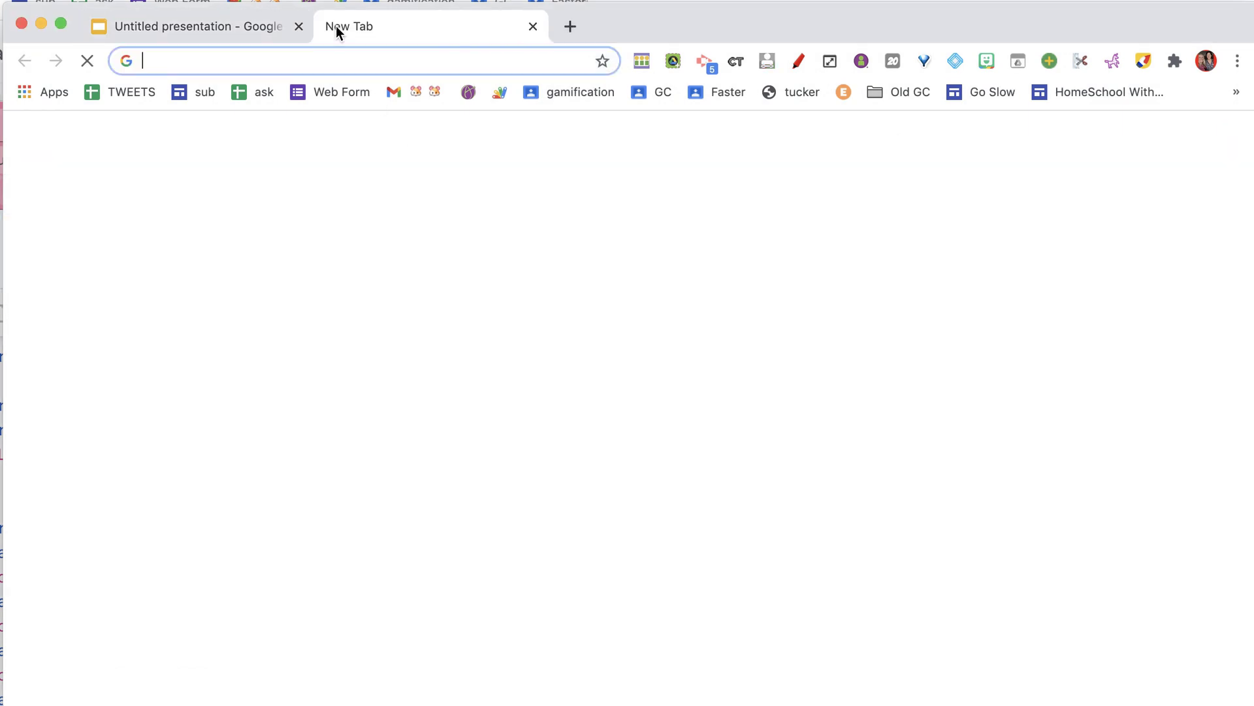
type("alicekeeler.com/")
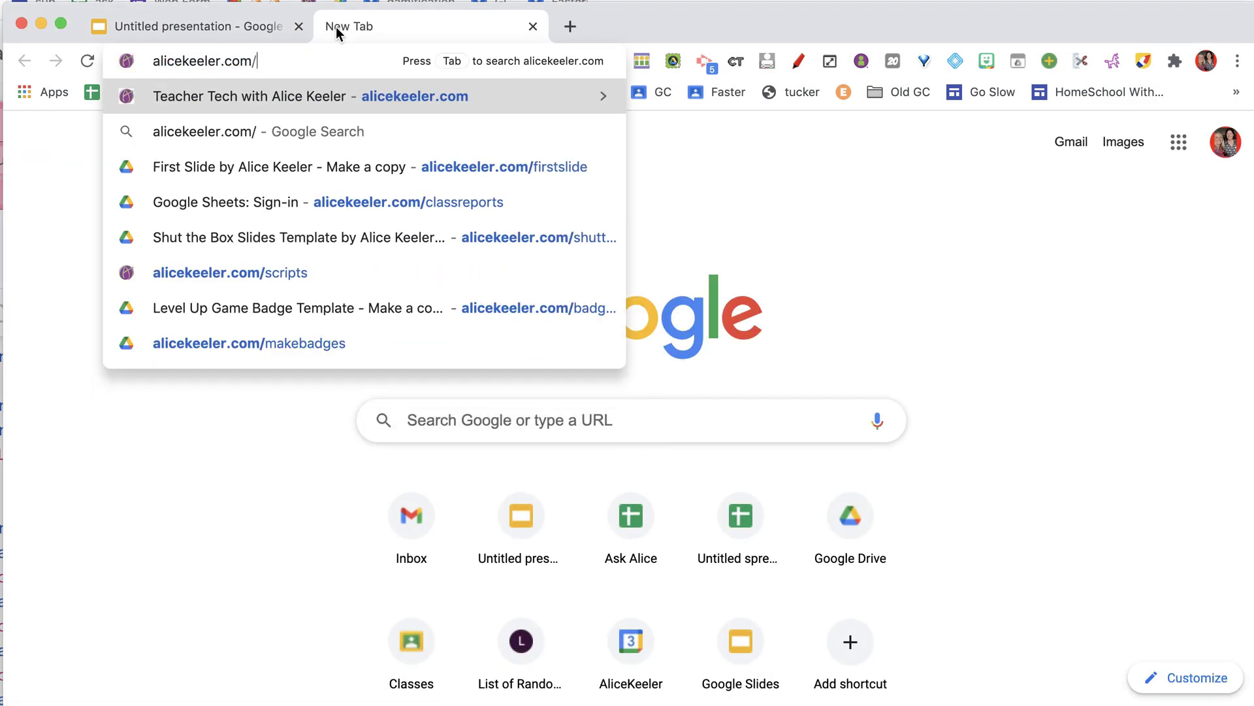
type("simplequest")
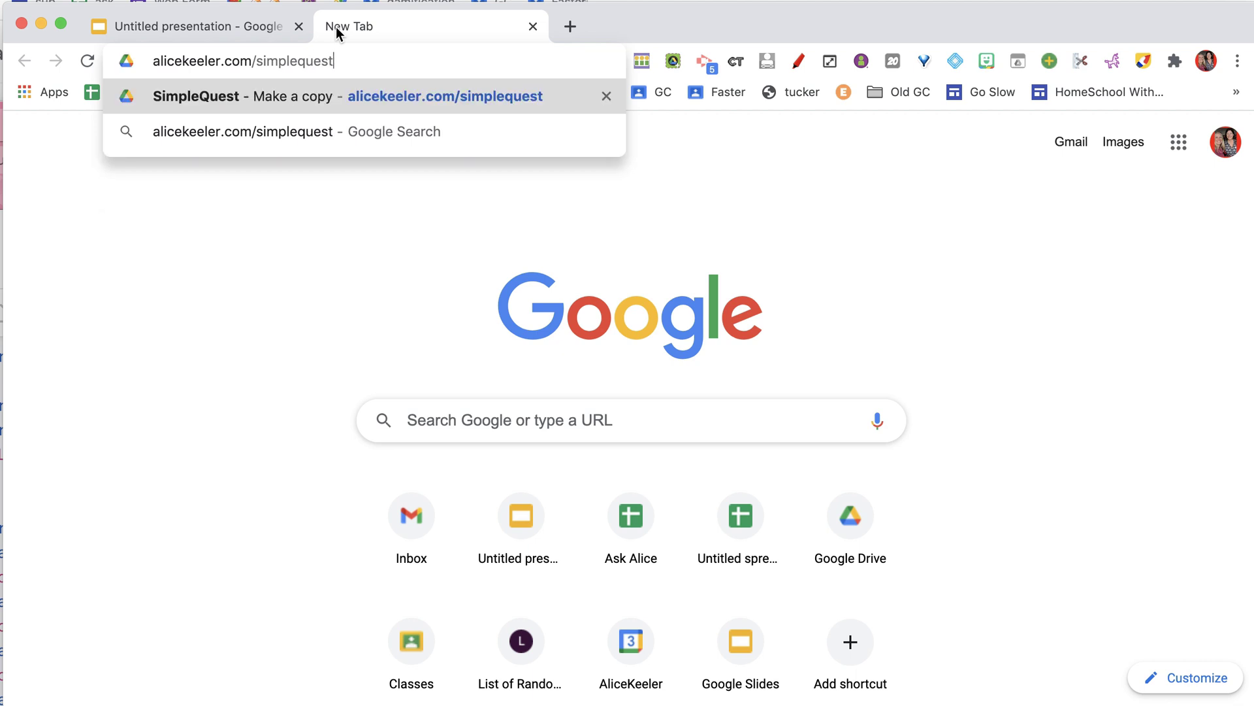
key("Return")
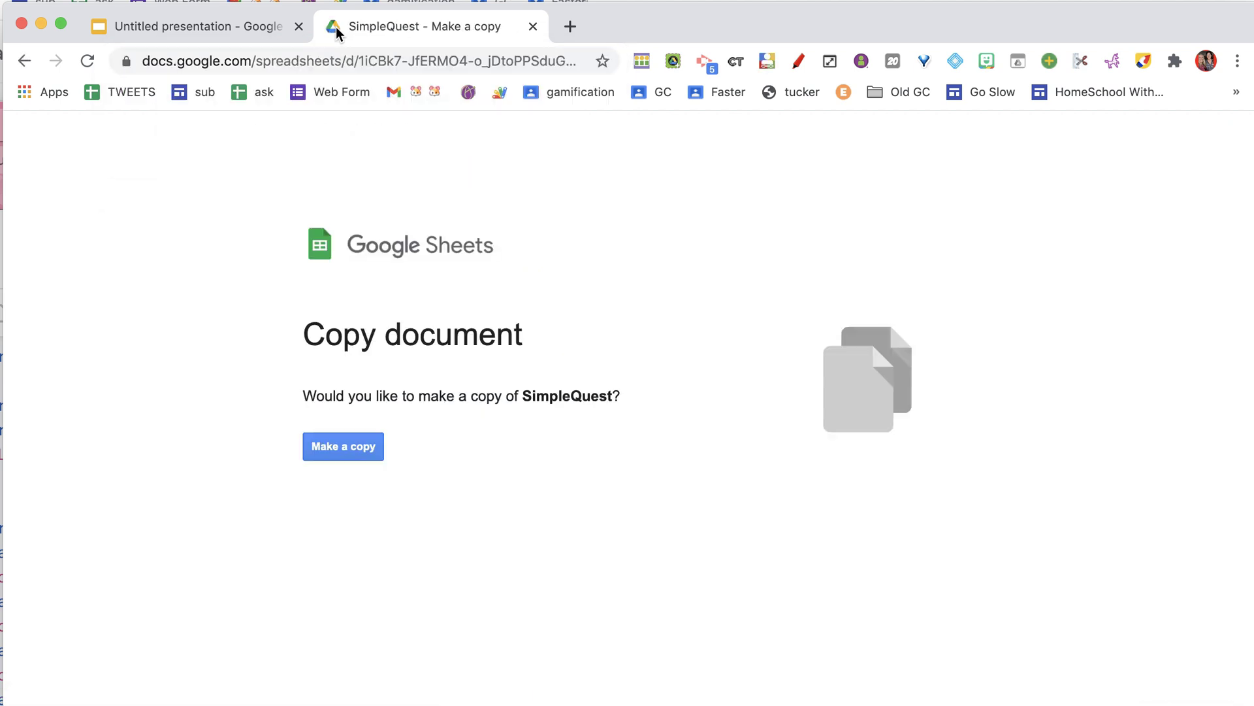
left_click(358, 452)
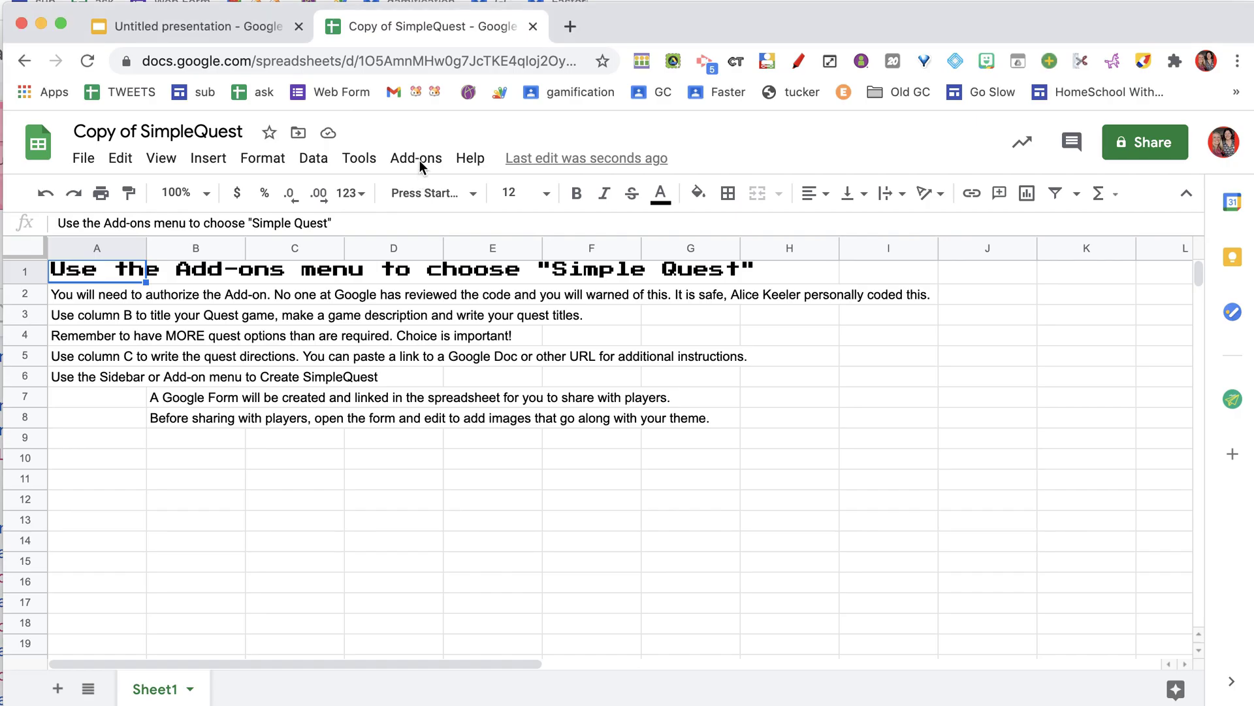
Step: Run Add-ons > Simple Quest > Setup Simple Quest and authorize the script to run
left_click(419, 160)
scroll(470, 490, "down", 2)
mouse_move(474, 611)
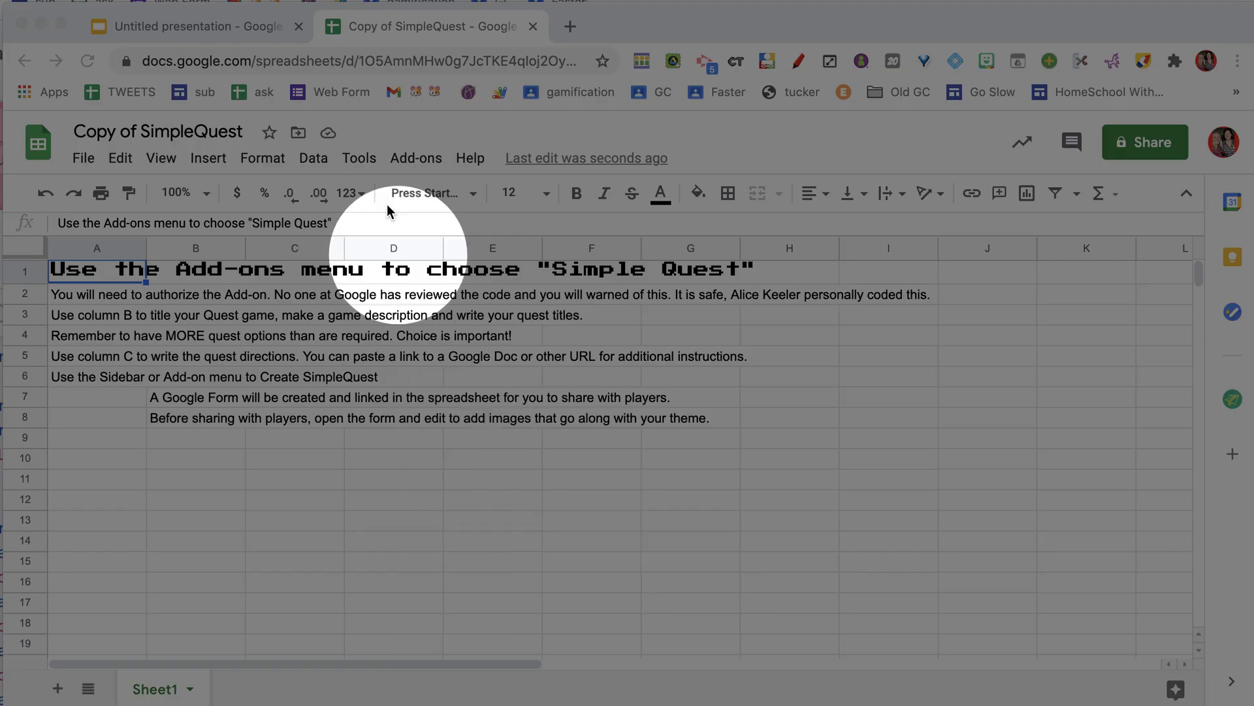
left_click(410, 158)
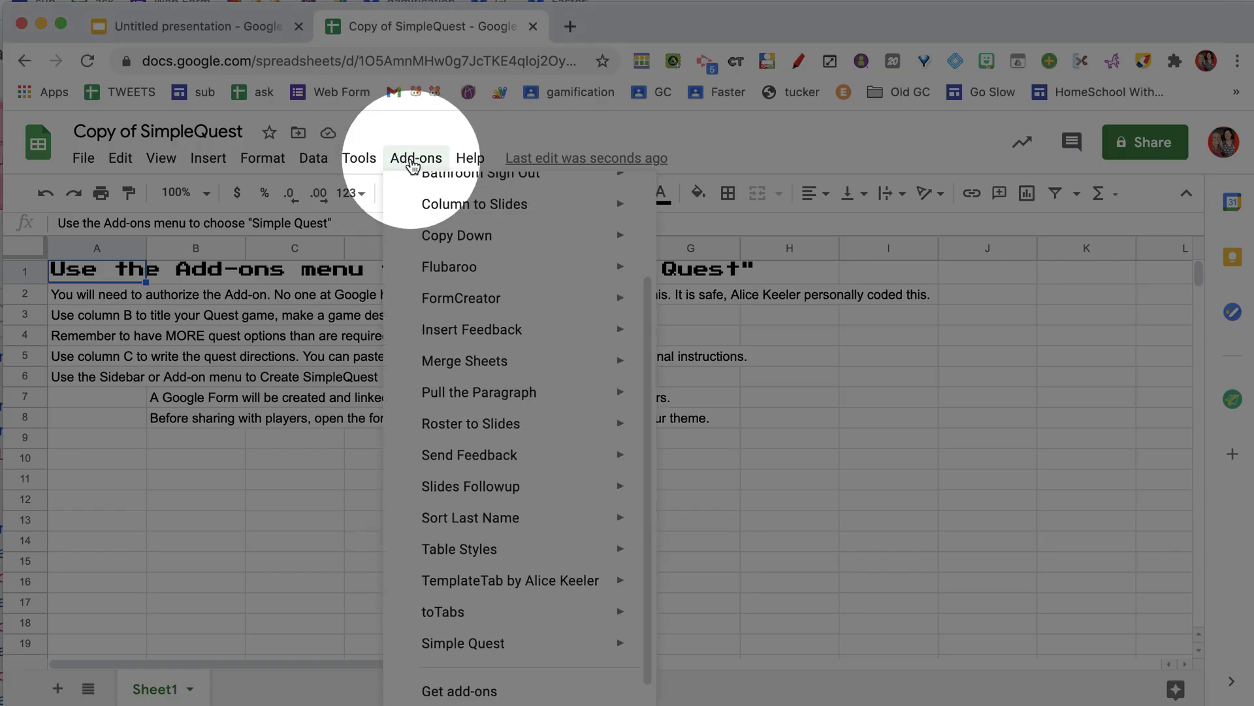
mouse_move(451, 646)
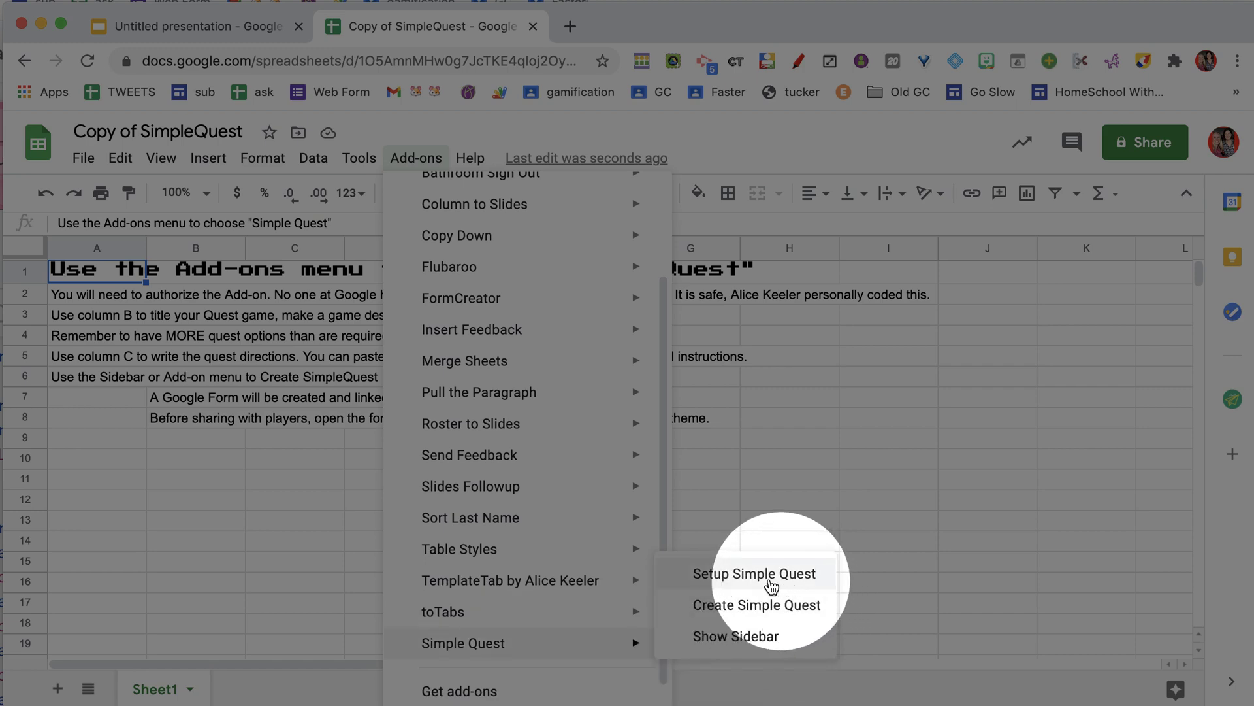
left_click(747, 575)
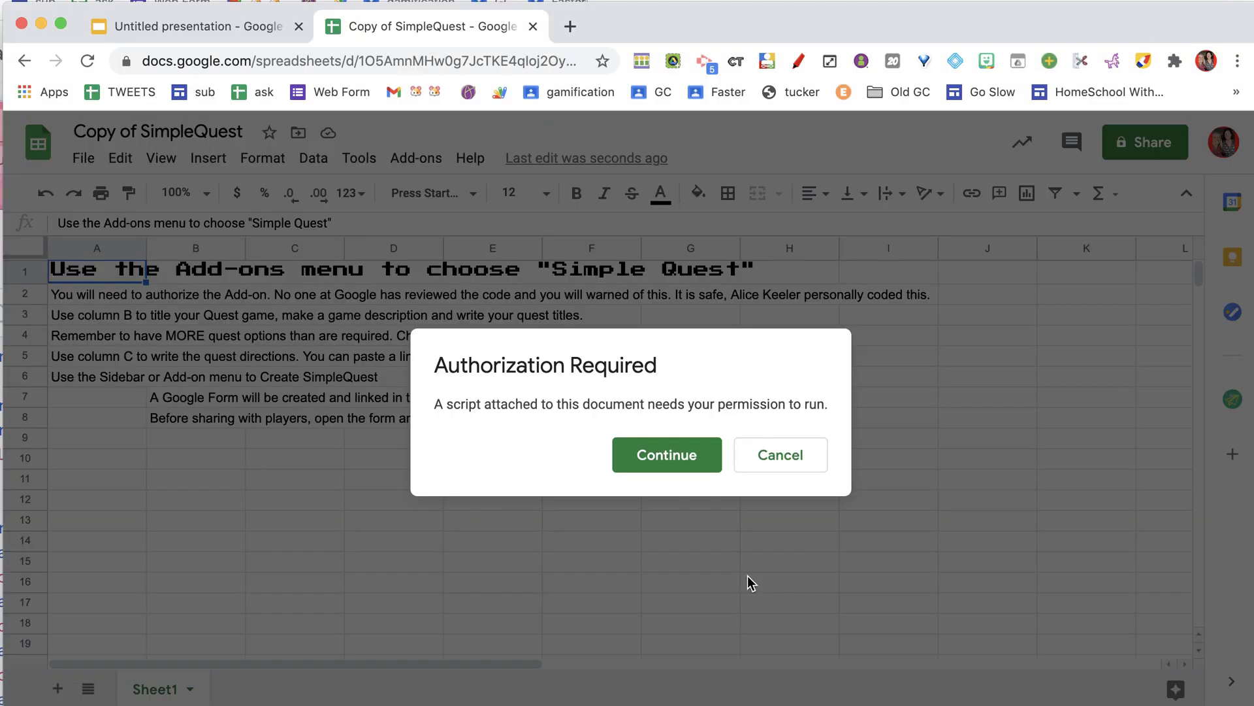
left_click(679, 457)
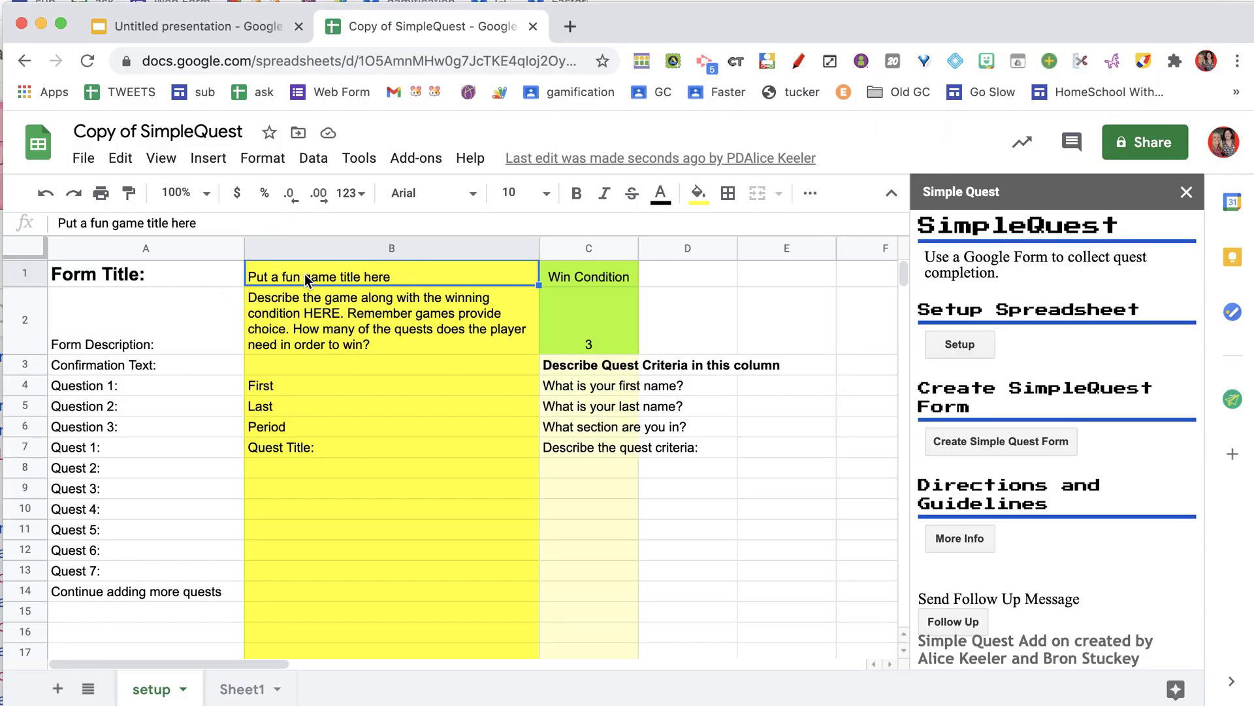
Step: Enter 'Geometry Unit 4' in B1 and 'You want to be a master at circles!!!' in B2
left_click(319, 469)
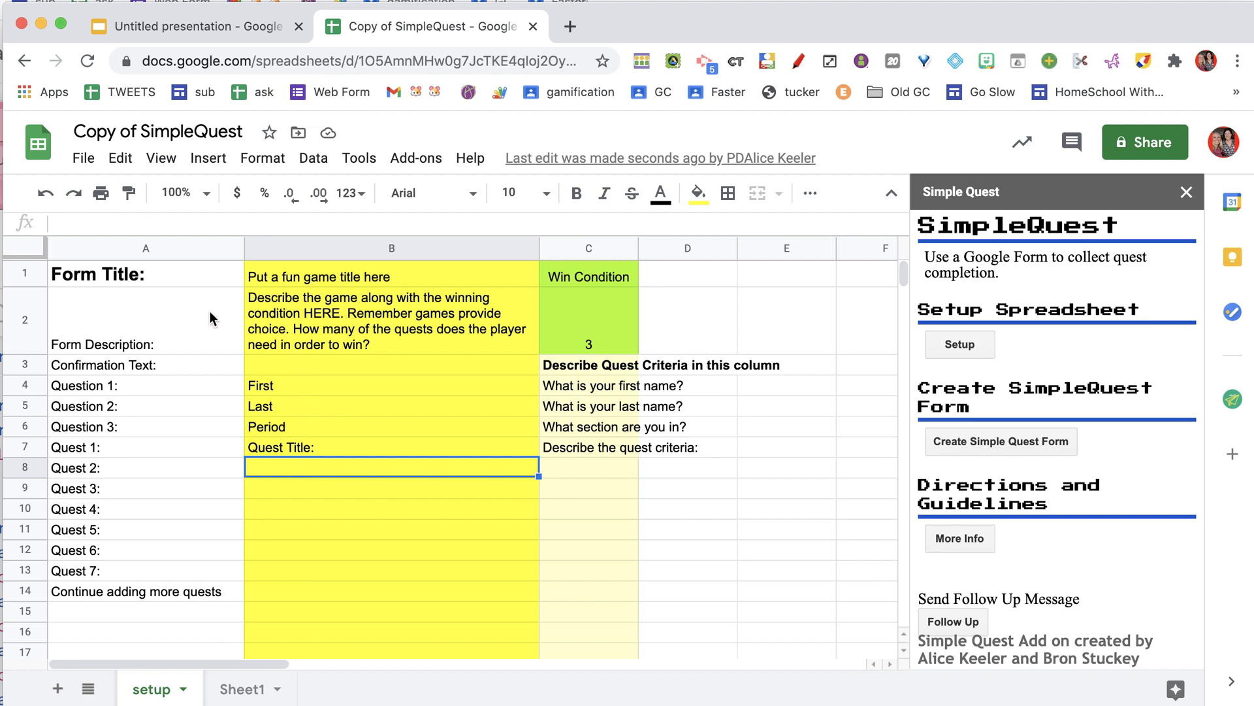
left_click(278, 278)
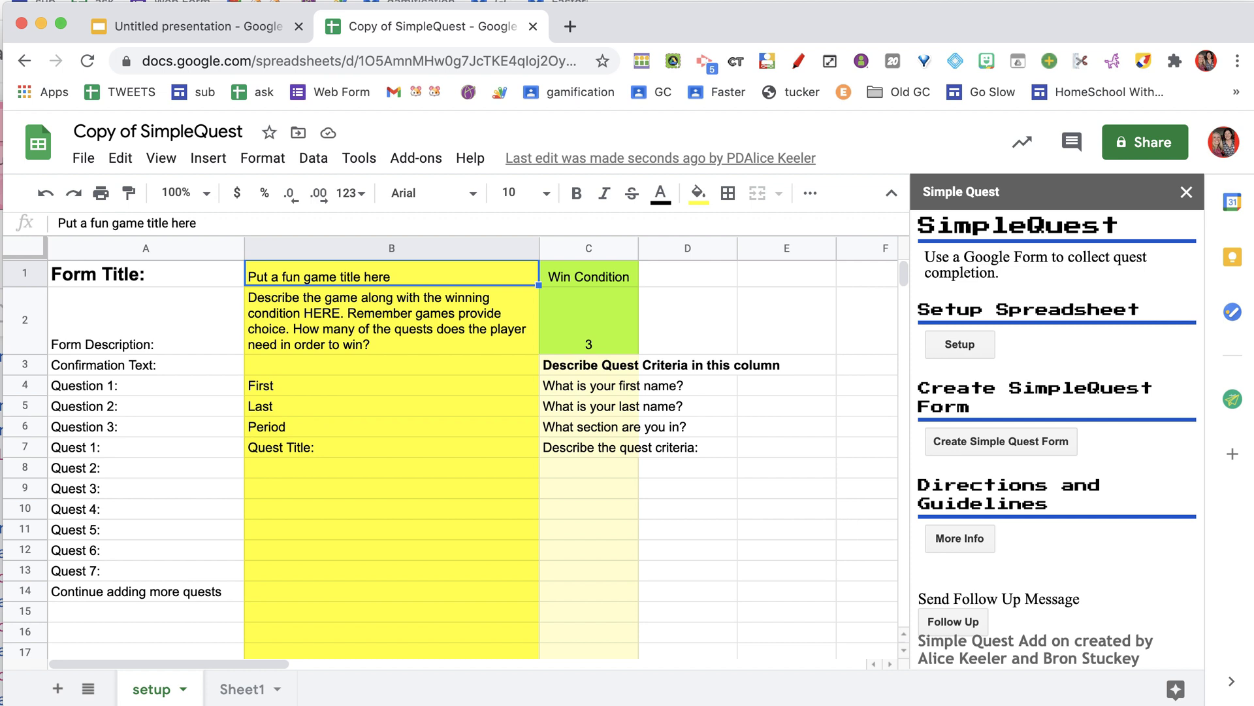
type("Geometry Unit 4")
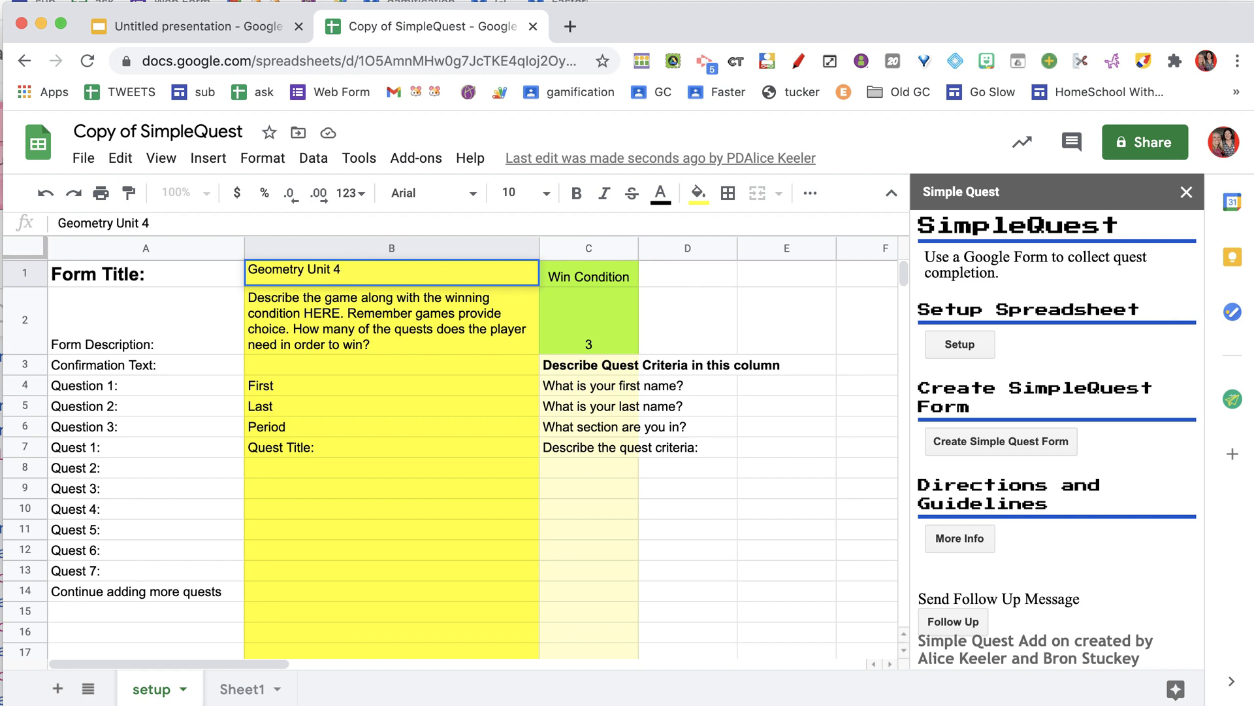
key("Return")
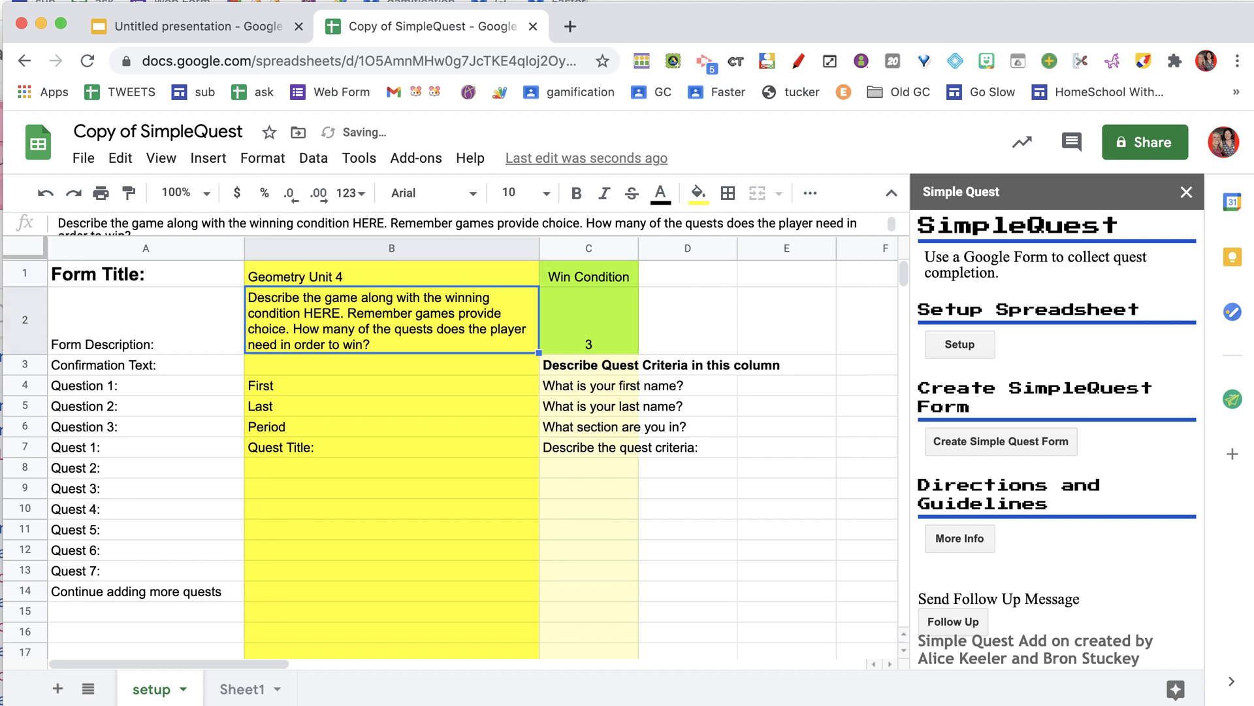
type("You want to be a")
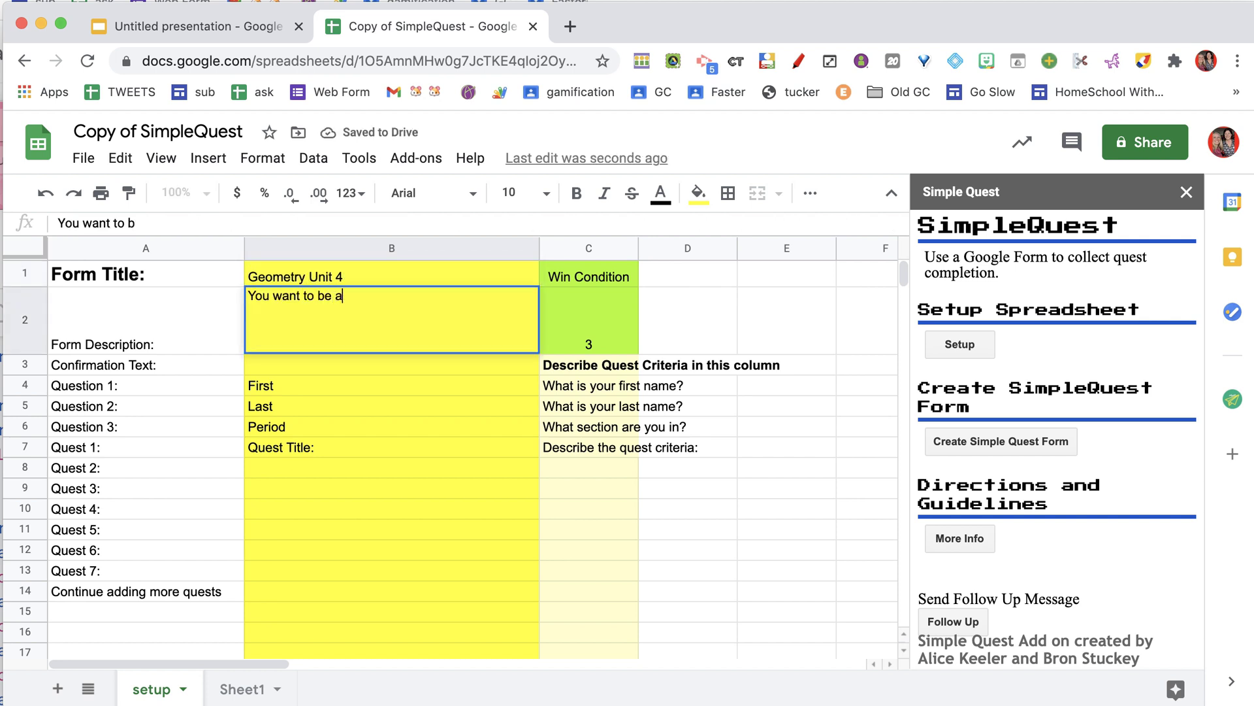
type(" master at circles!!!")
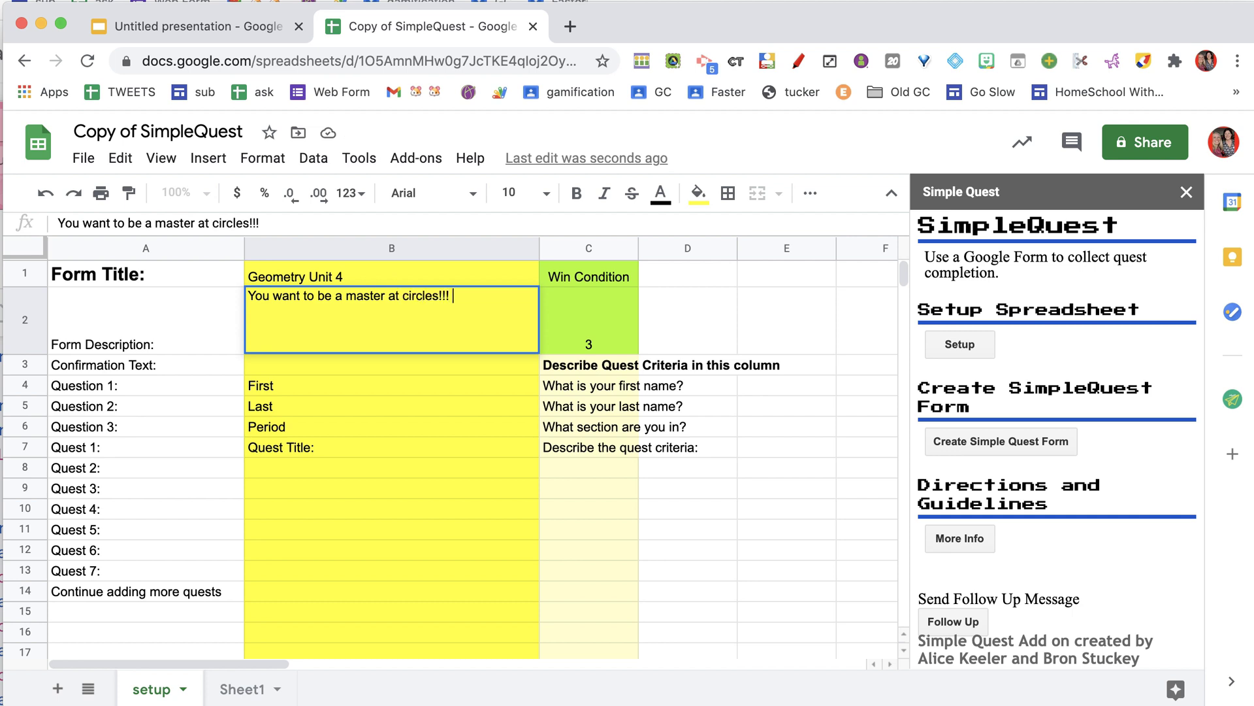
key("Return")
Step: Review the First, Last, Period and Quest Title cells B4–B7 and the Quest 1 label
left_click(350, 339)
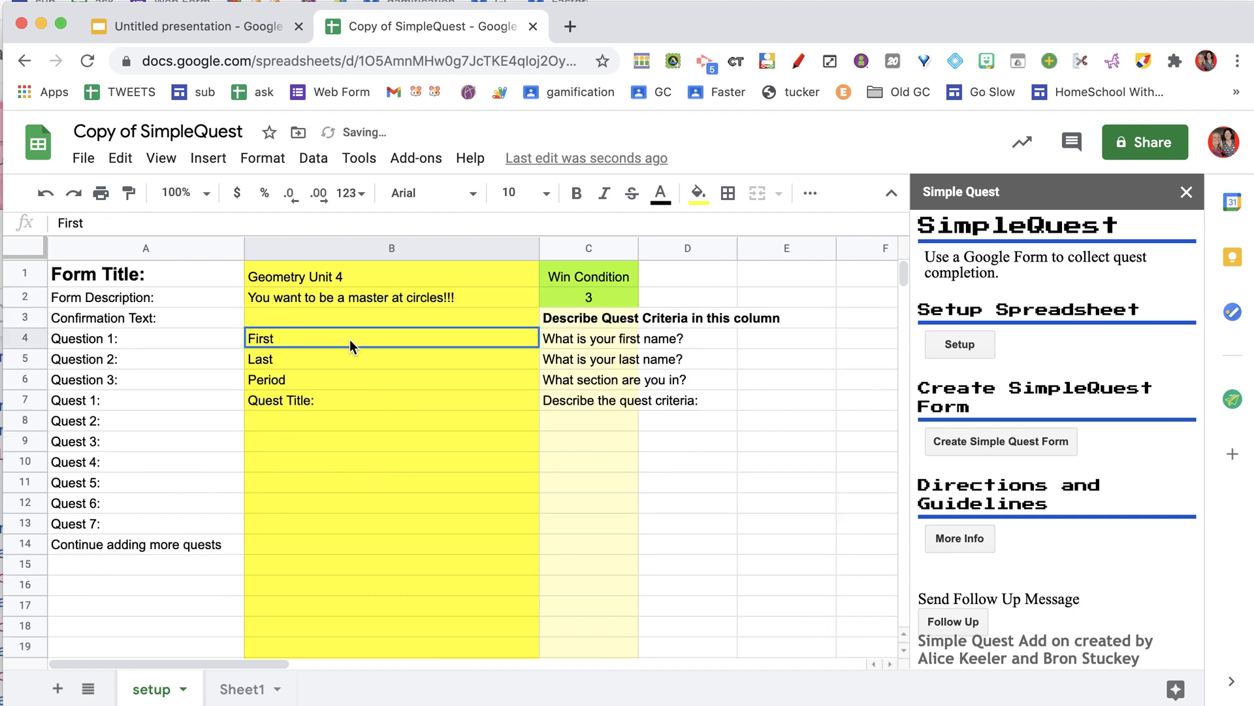
left_click(352, 362)
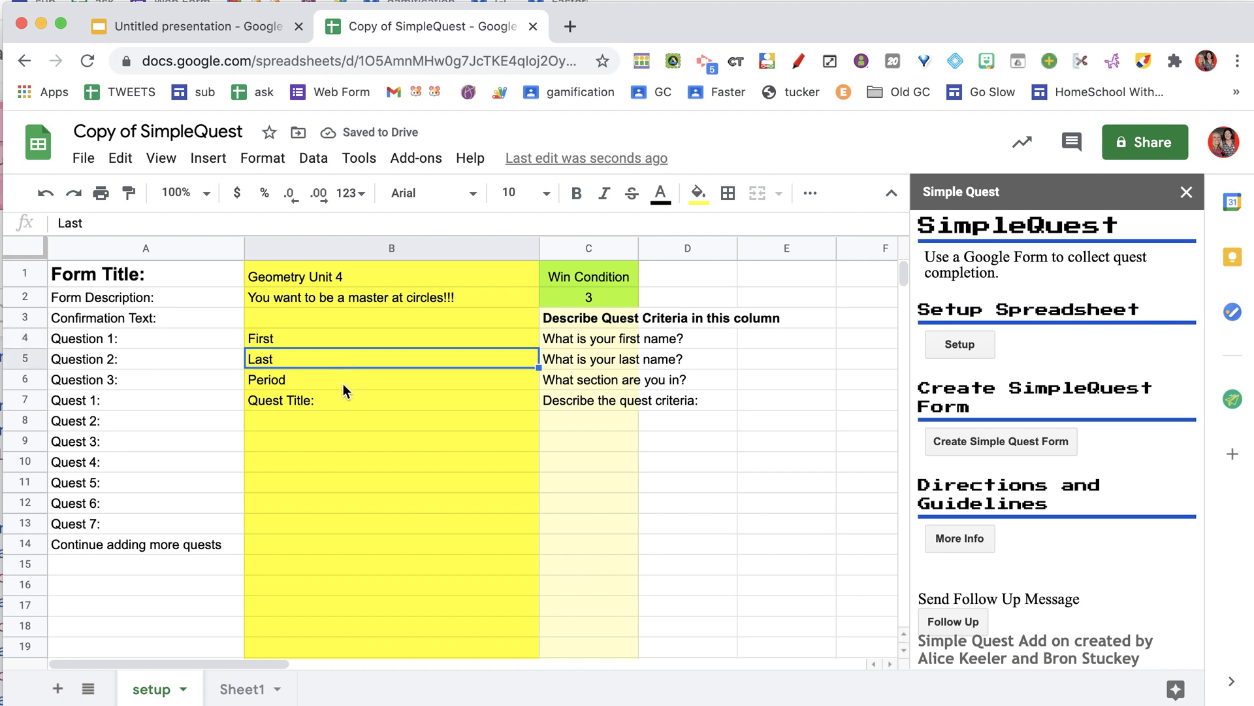
left_click(343, 384)
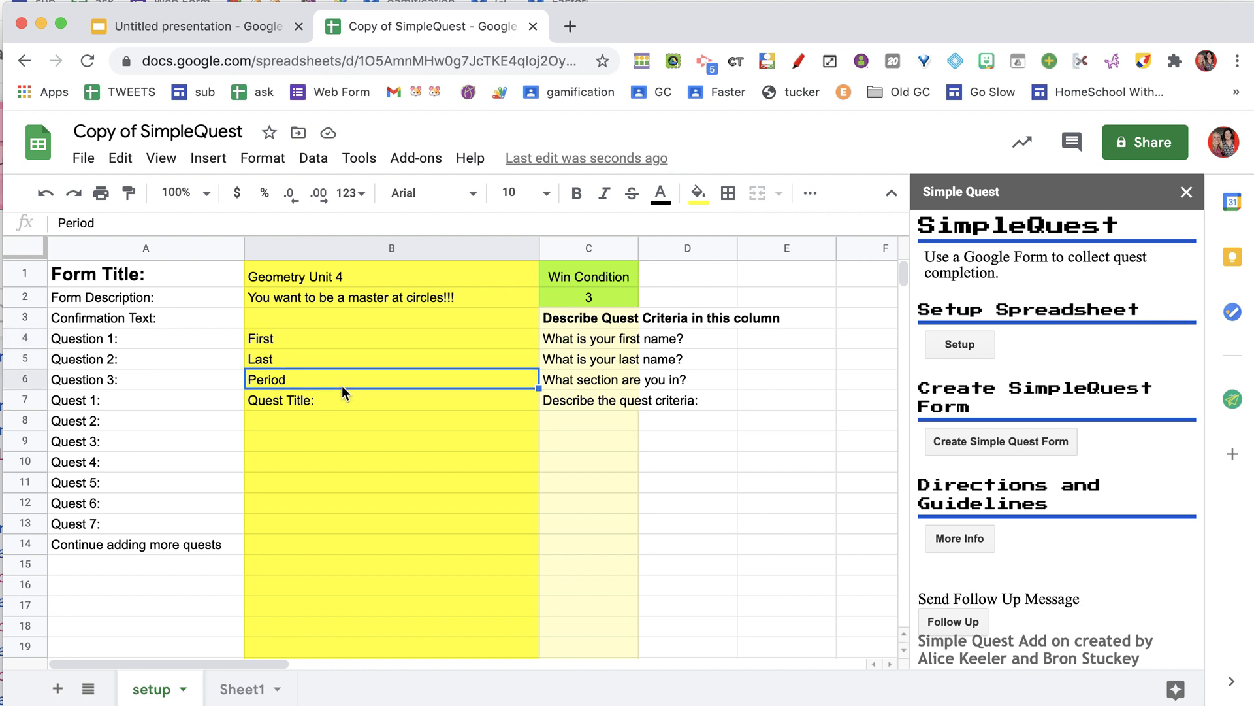
left_click(336, 402)
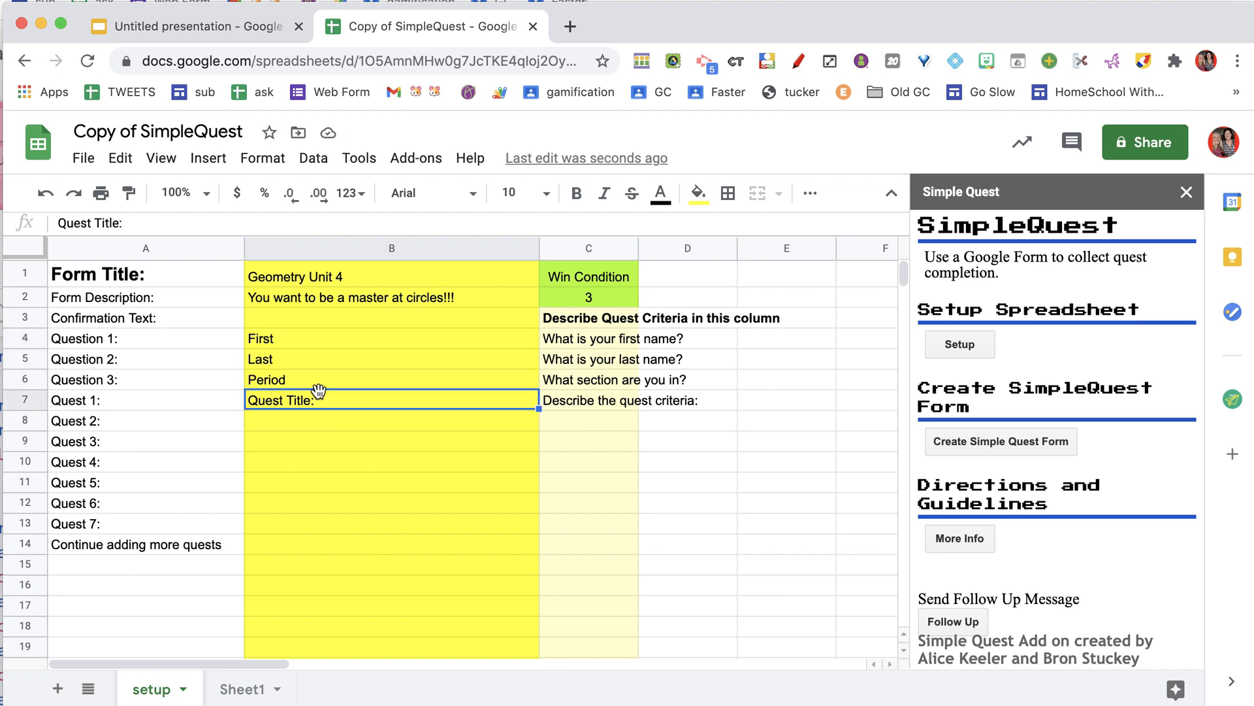
left_click(211, 400)
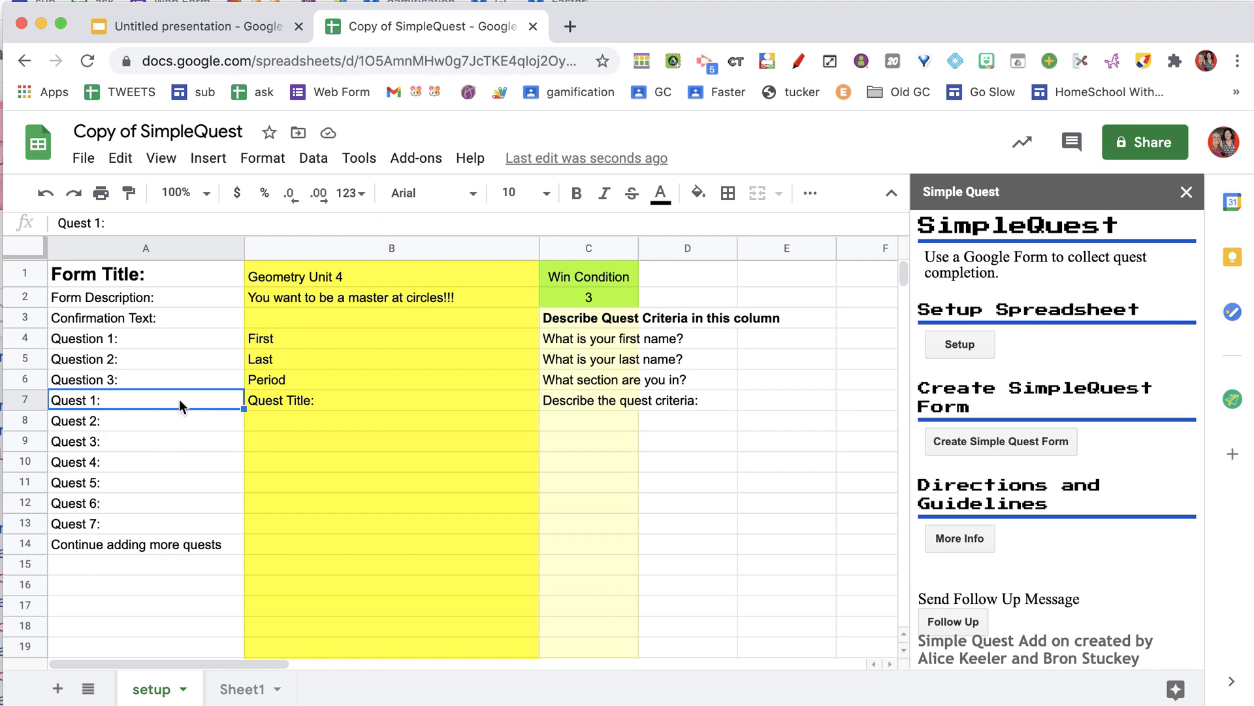
Step: Title Quest 1 'Can identify the orthocenter' and enter its criteria beginning 'Able to use the definition…'
left_click(310, 403)
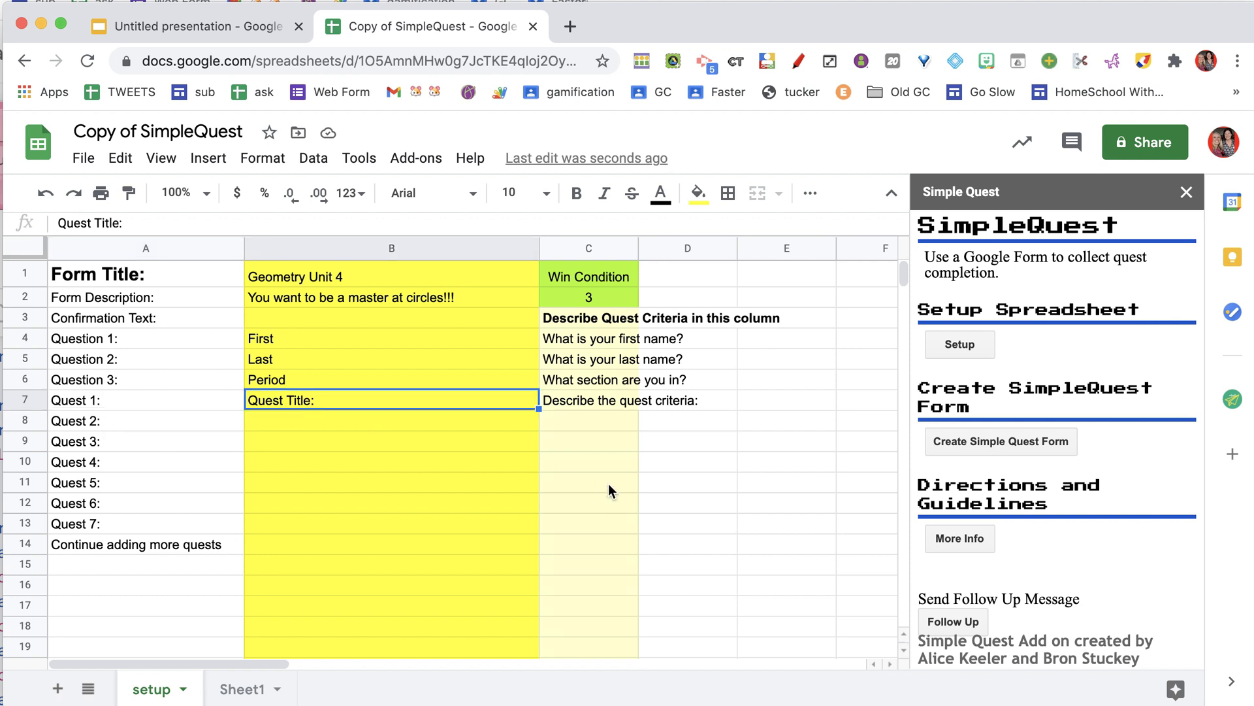
type("Can identify the ")
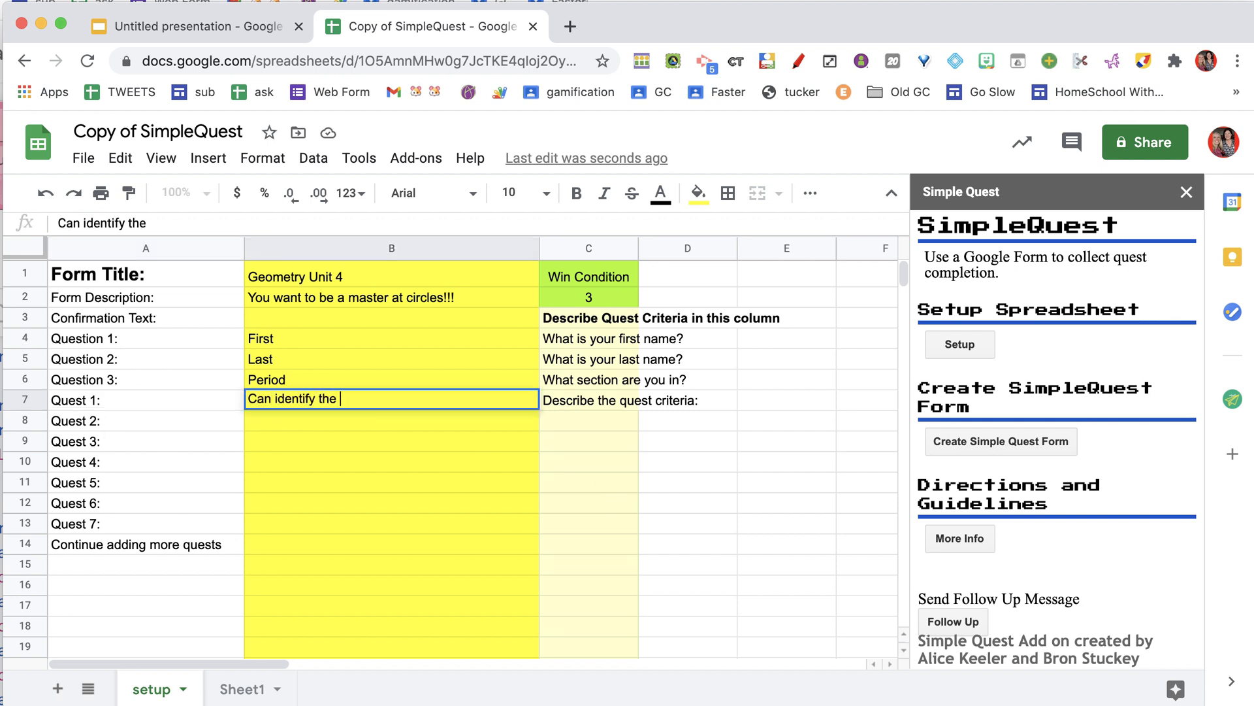
type("orthocenter")
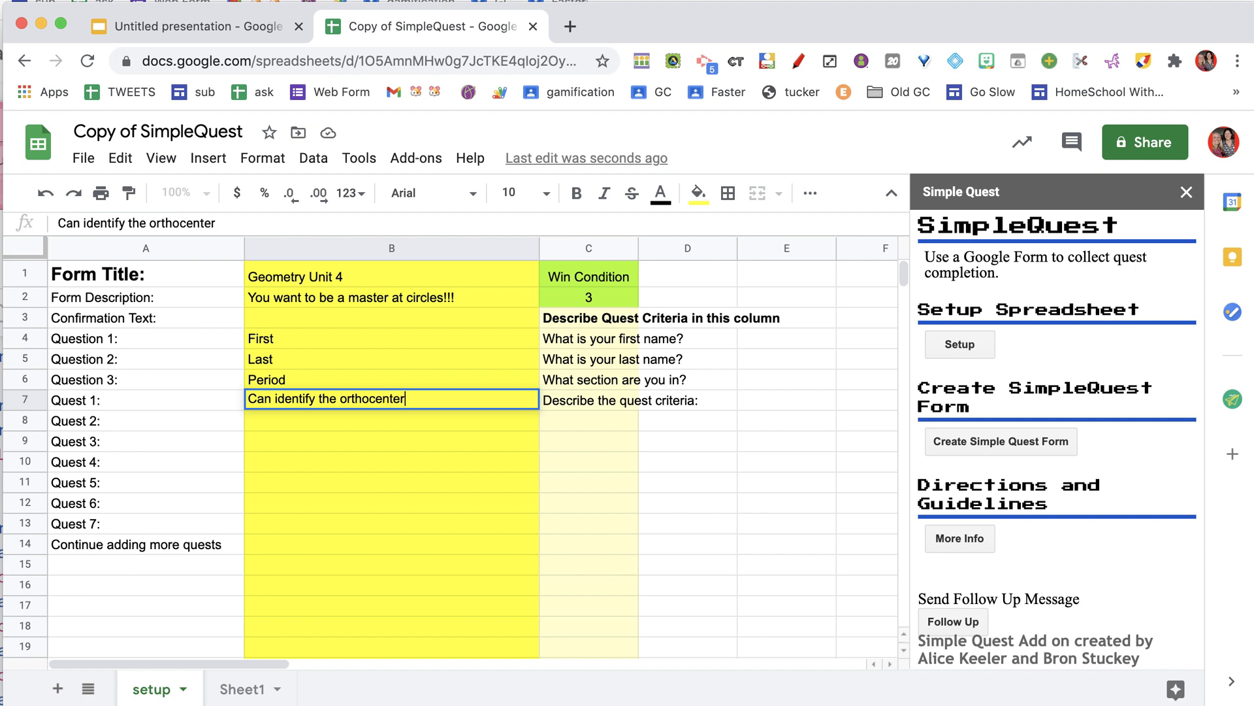
key("Tab")
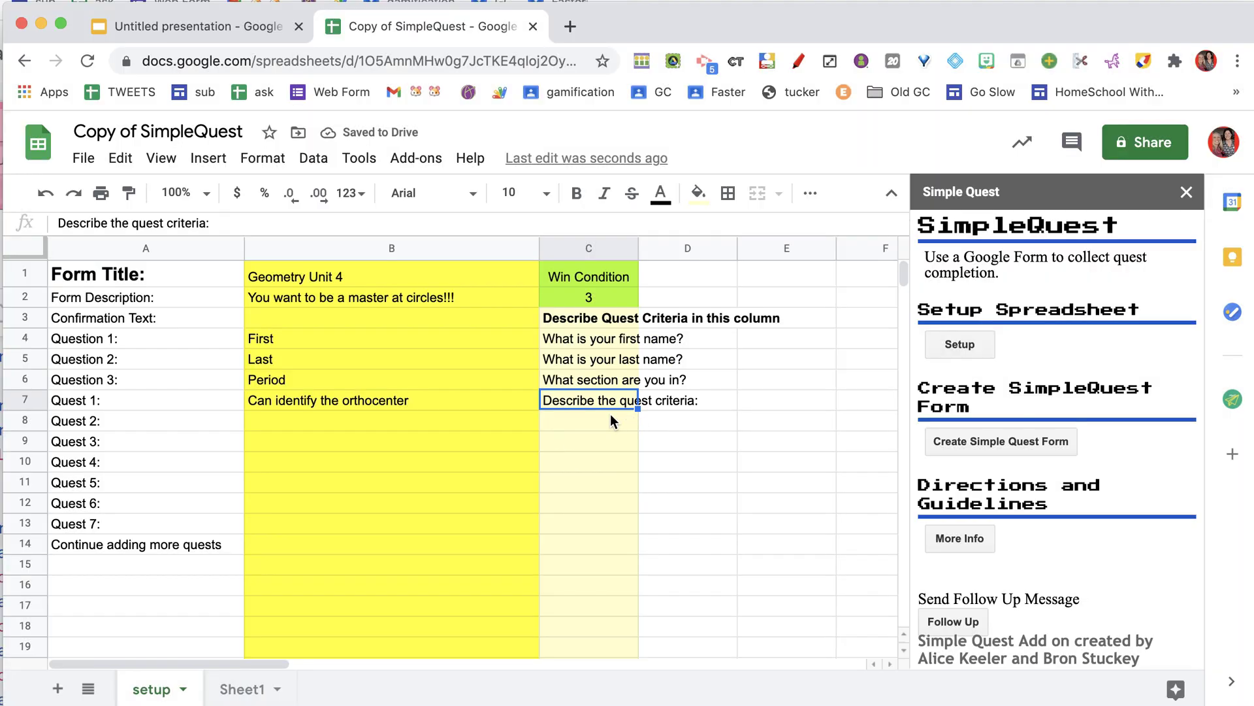
type("Able ")
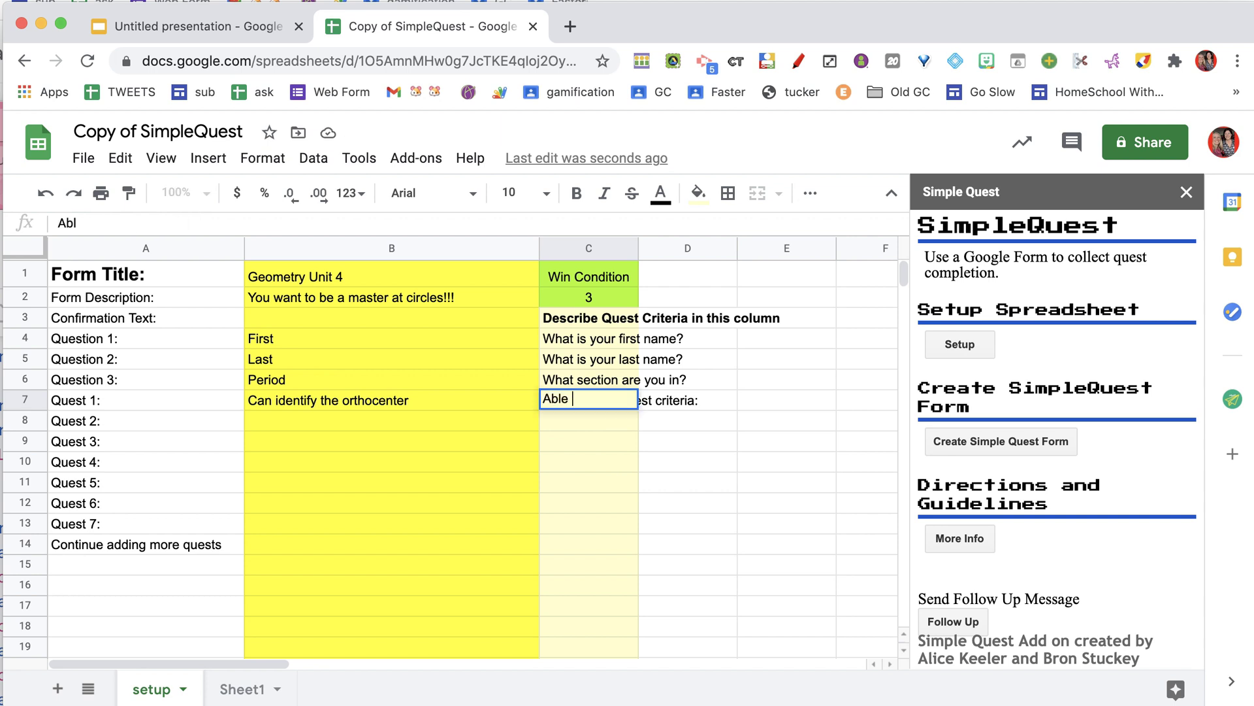
type("to use the definition of the orthocenter to demonstrate t")
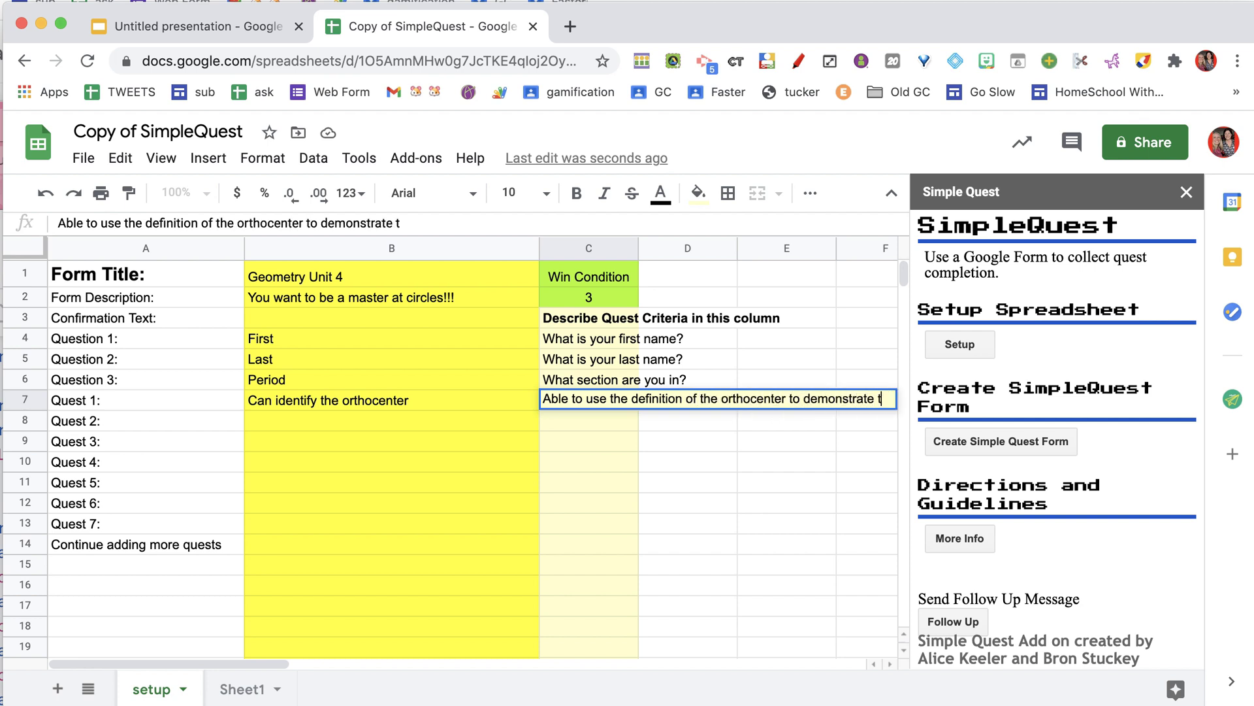
type("hat you can identify from a constrica")
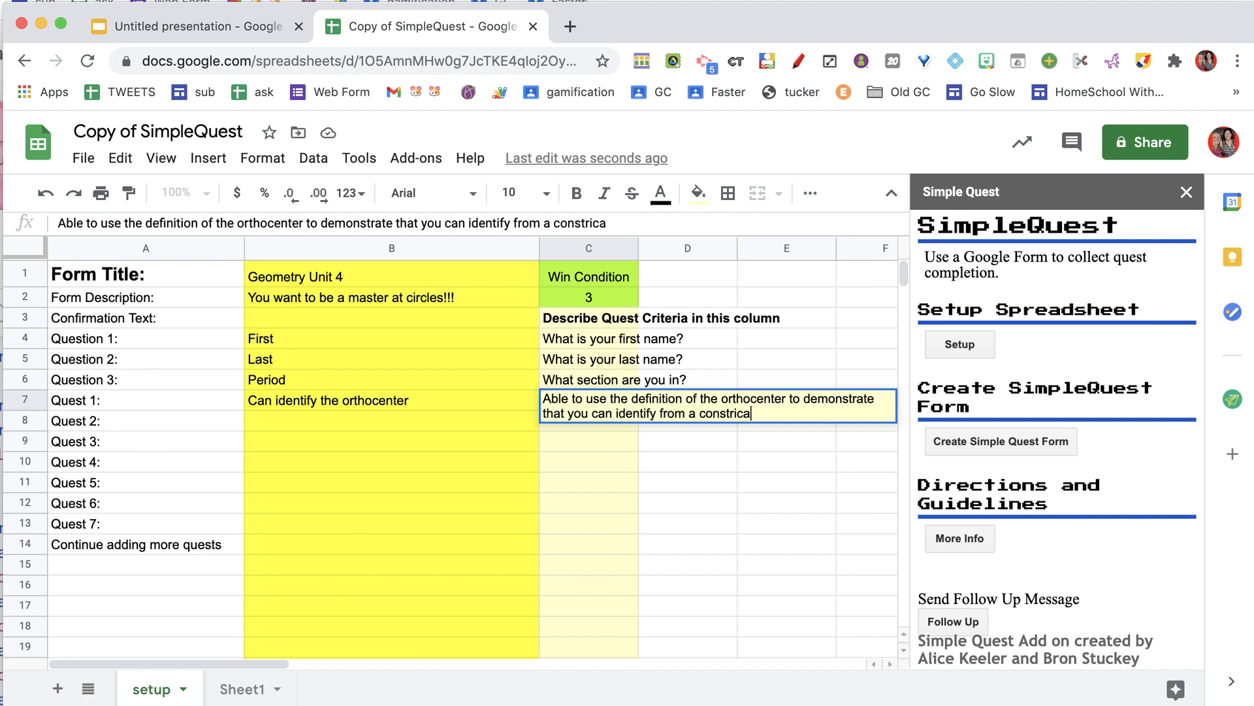
key("BackSpace")
key("BackSpace")
key("BackSpace")
type("uction image")
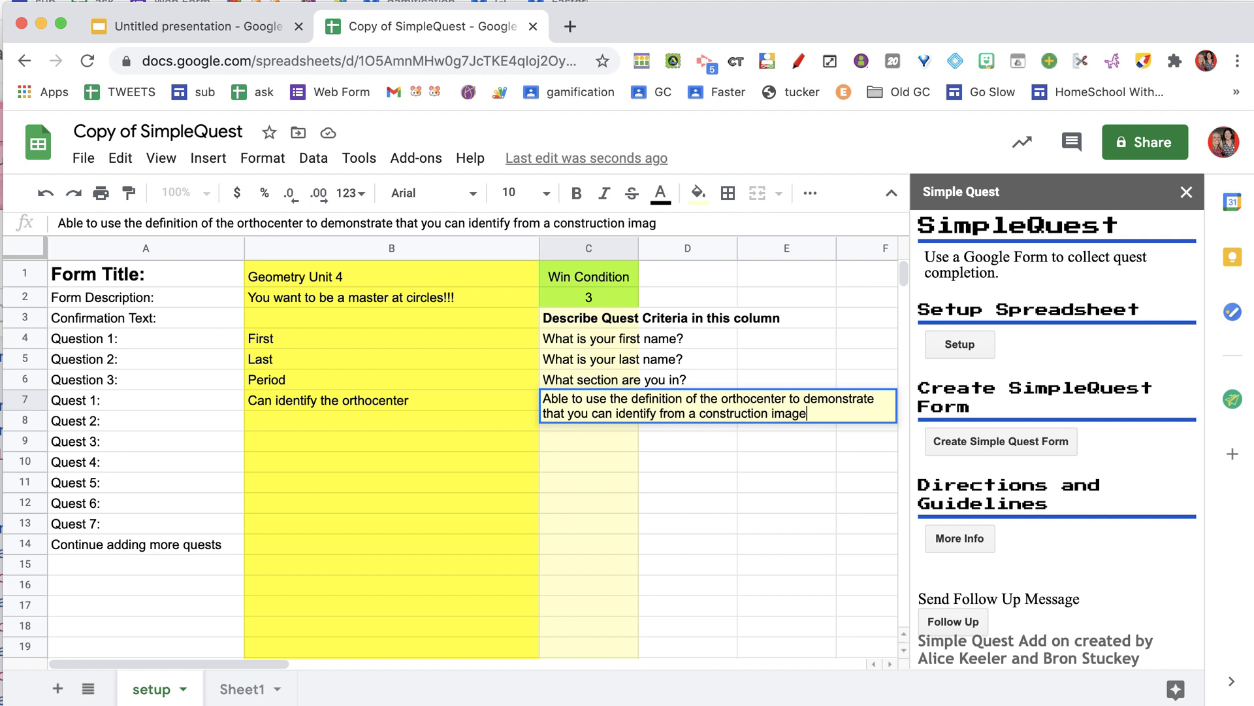
type(" what the orthocenter is.")
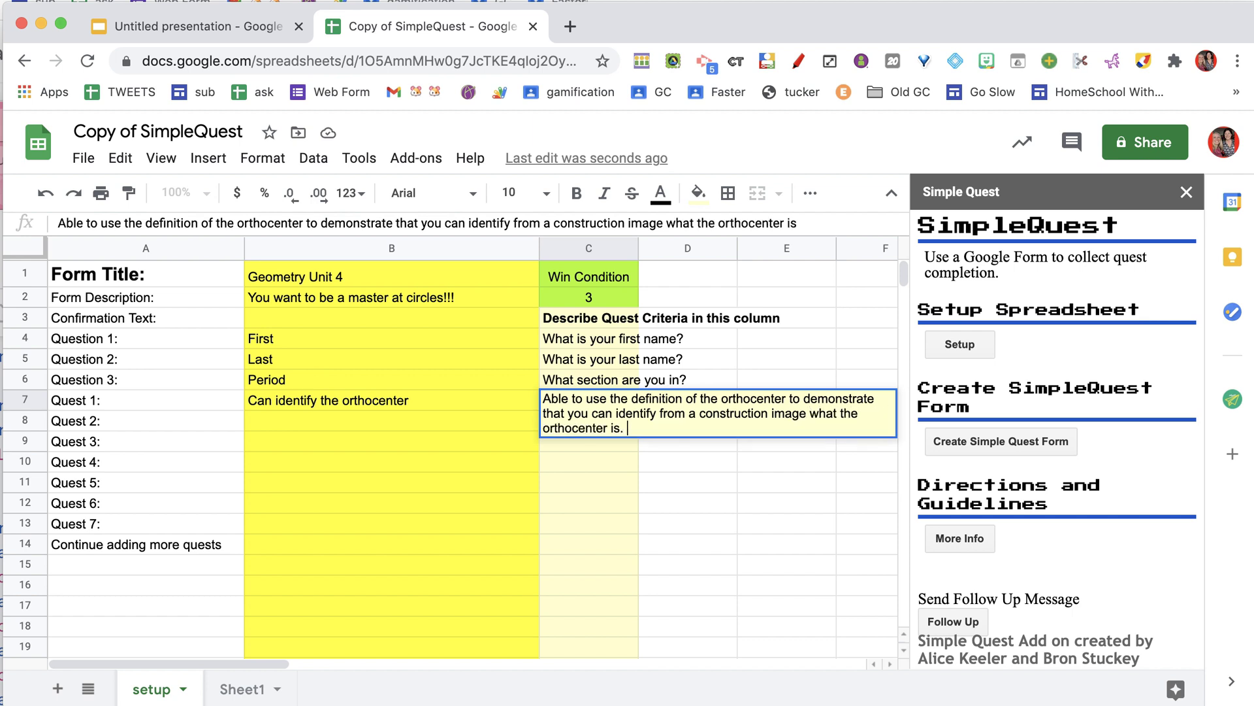
Step: Add Quest 2 'Can identify the median' with criteria 'Knows what the median of a triangle is'
left_click(528, 421)
type("Can identify the median")
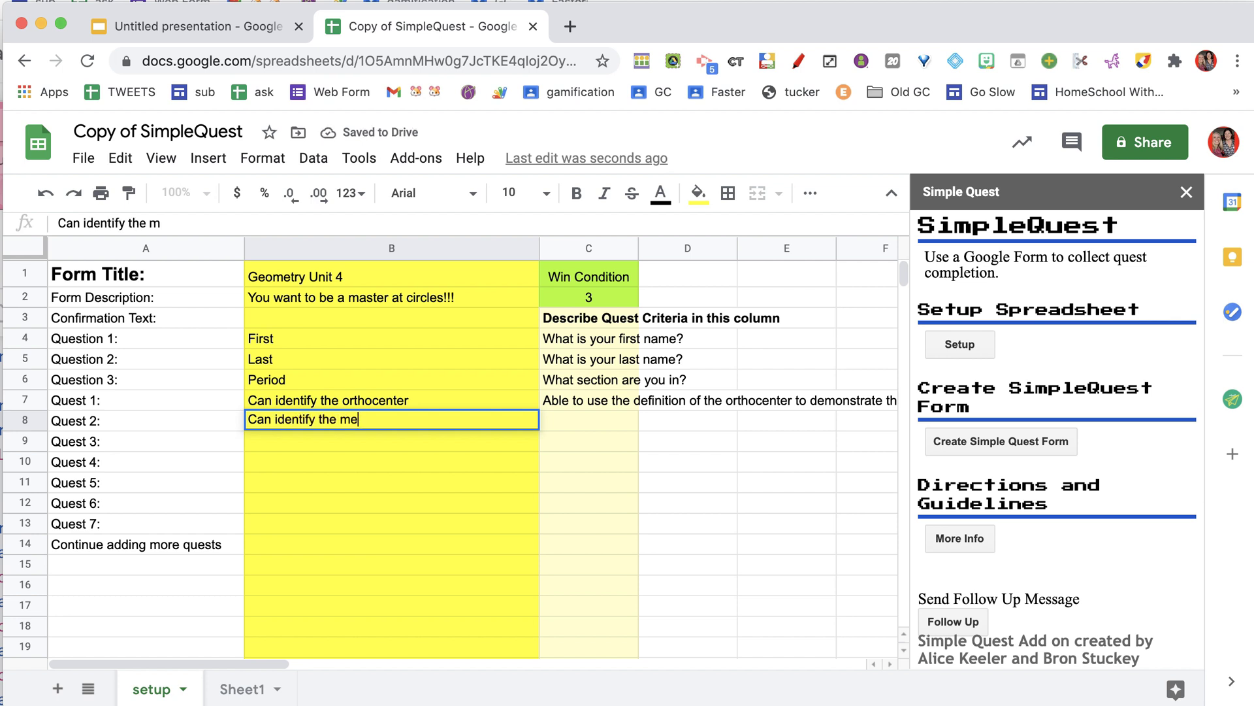
left_click(588, 420)
type("Knows what hte me")
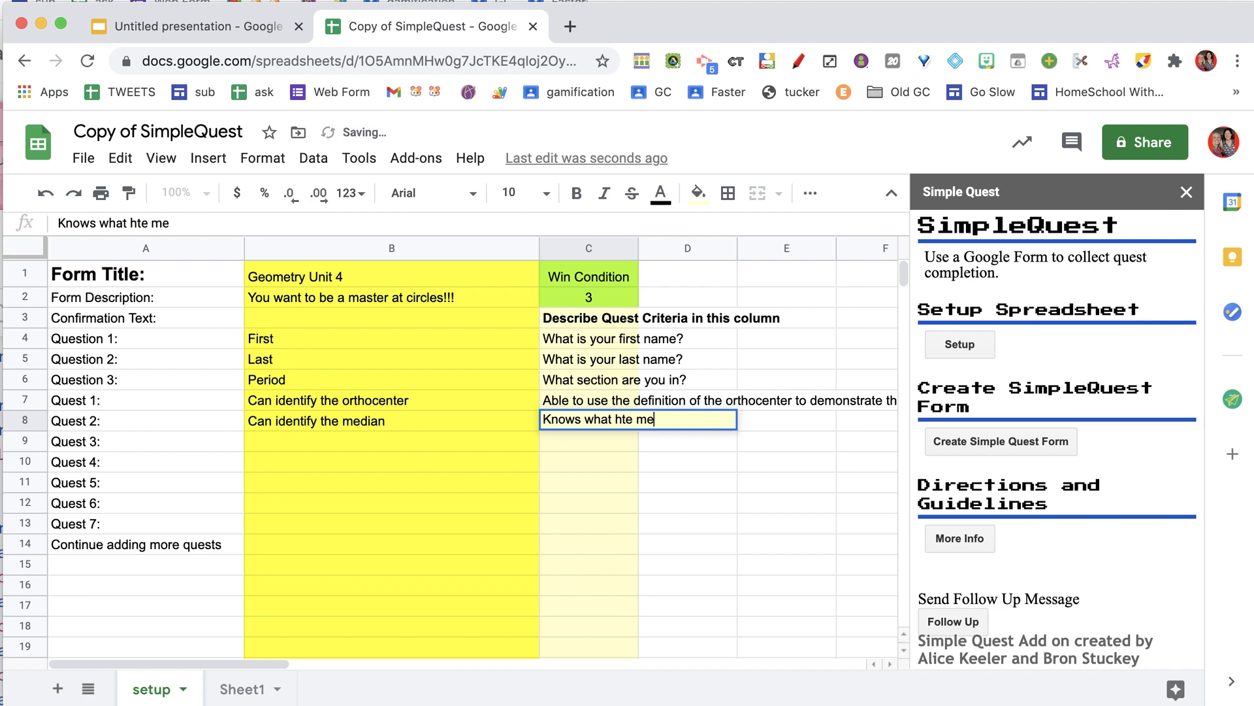
key("BackSpace")
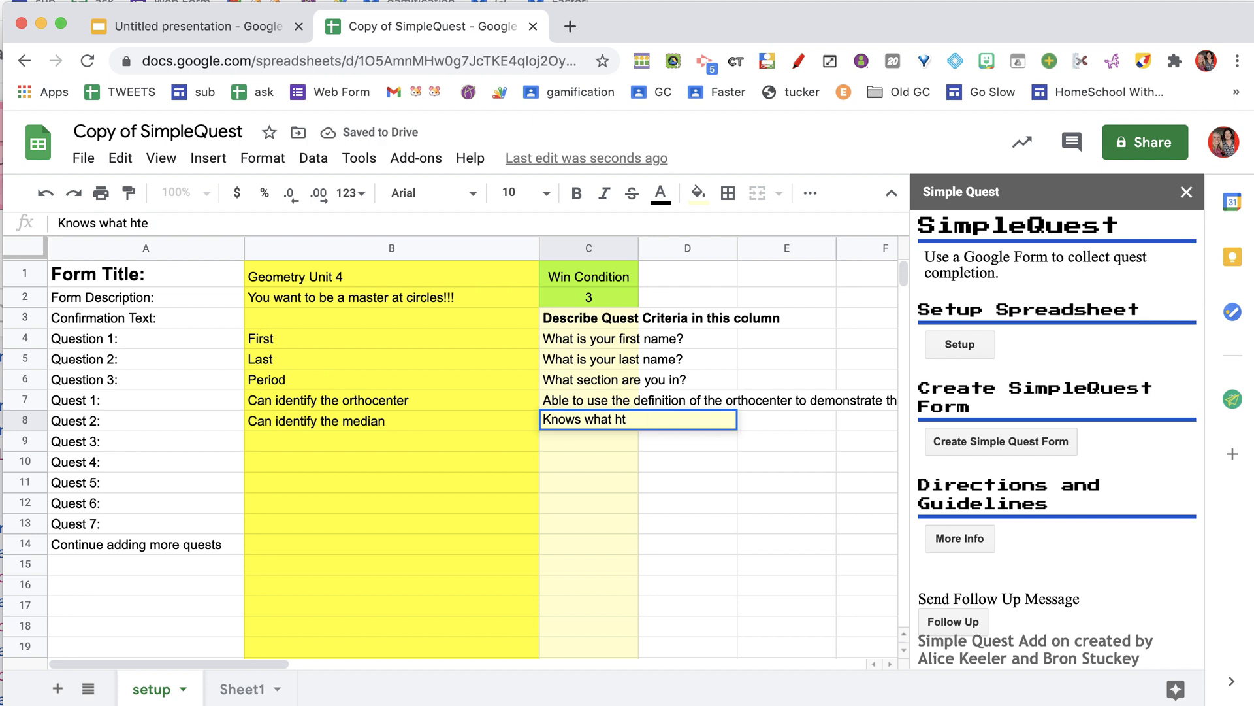
type("e median of a t")
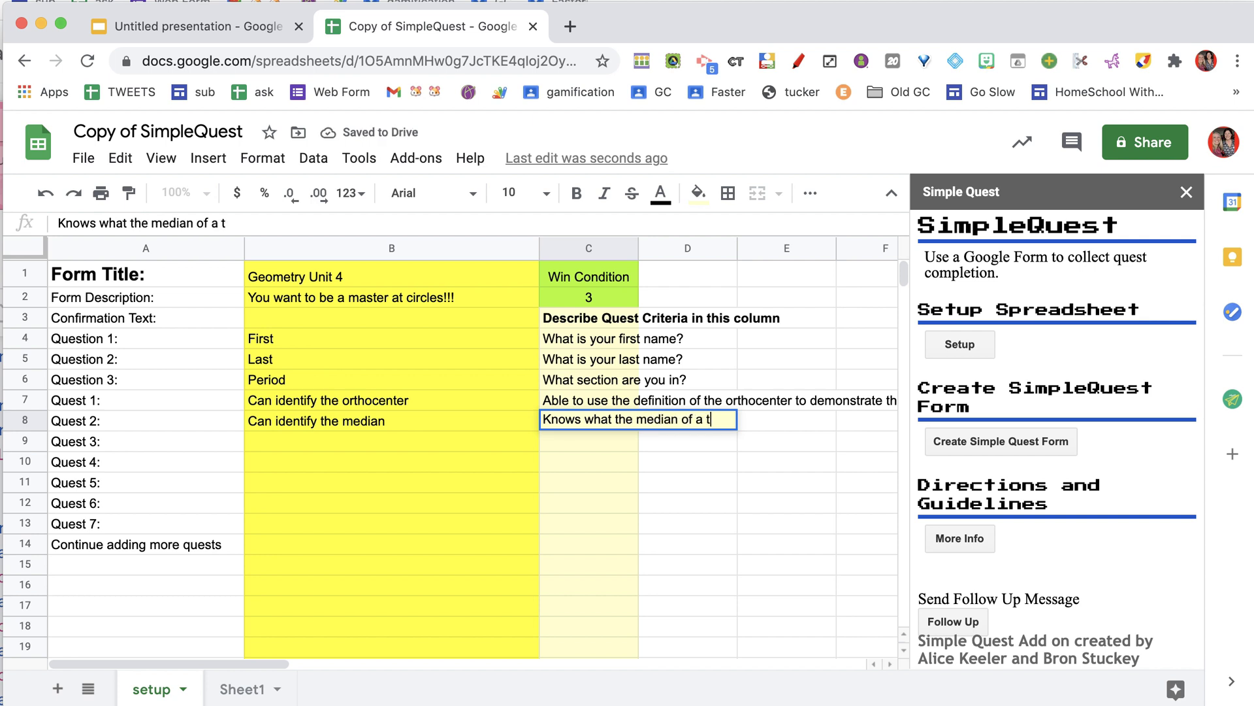
type("riangle is")
key("Return")
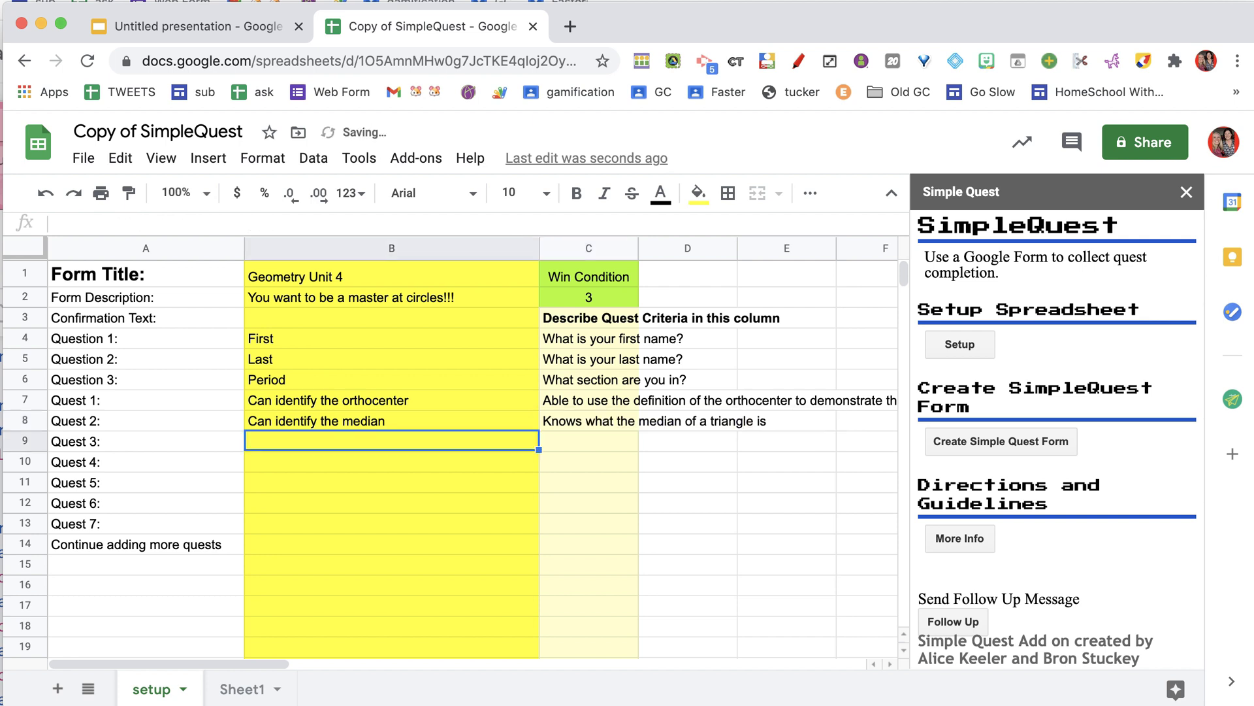
Step: Add Quests 3 and 4 'other stuff' and 'keep adding quests, here is another one.', then select B7:B13
type("other stuff")
key("Return")
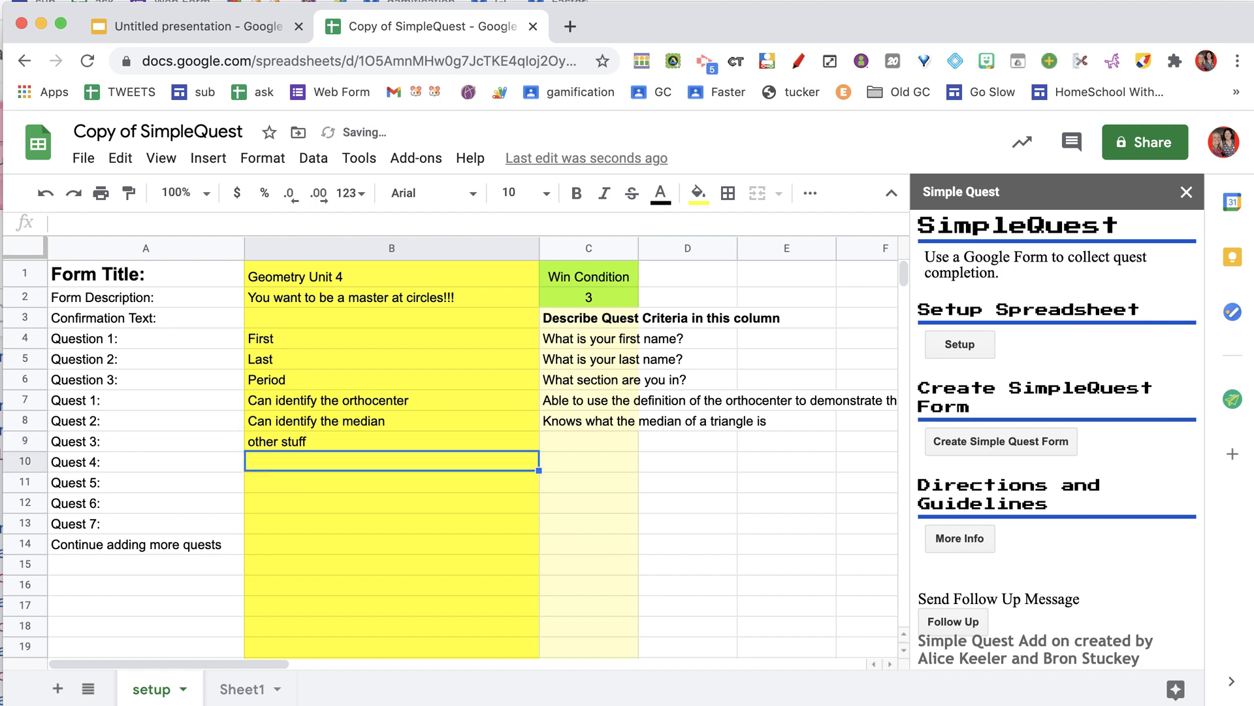
type("keep adding")
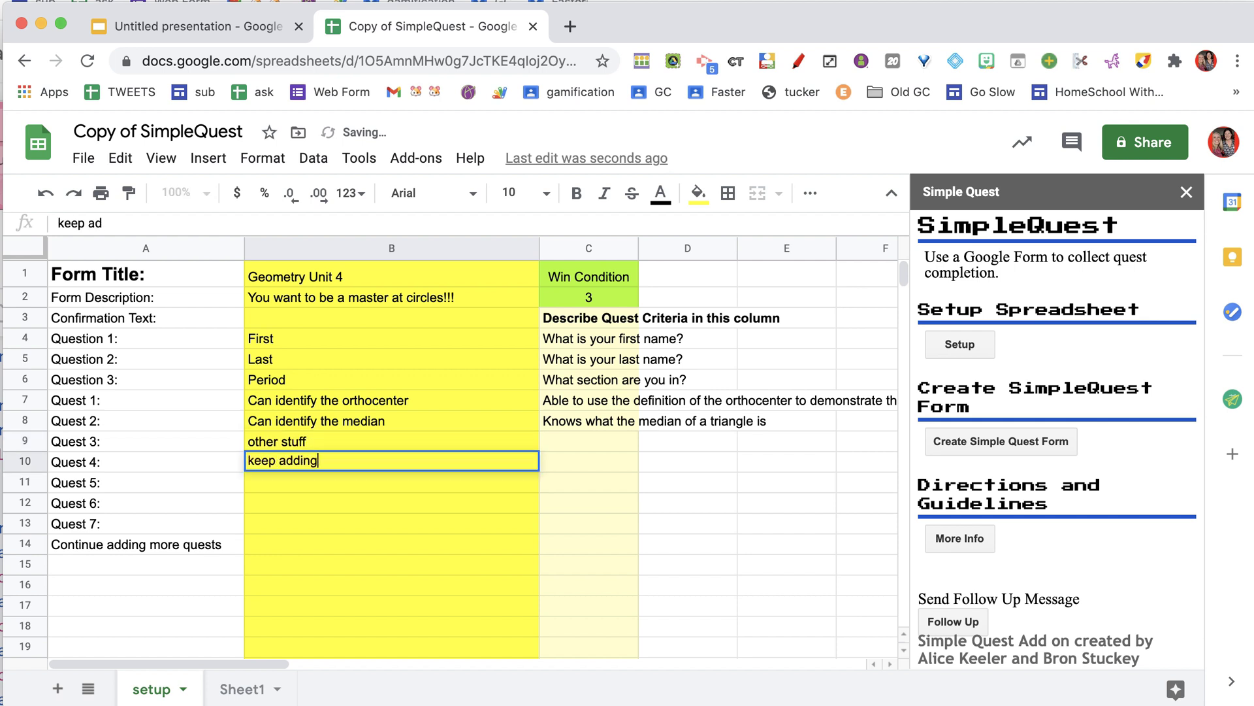
type(" quests, here is a")
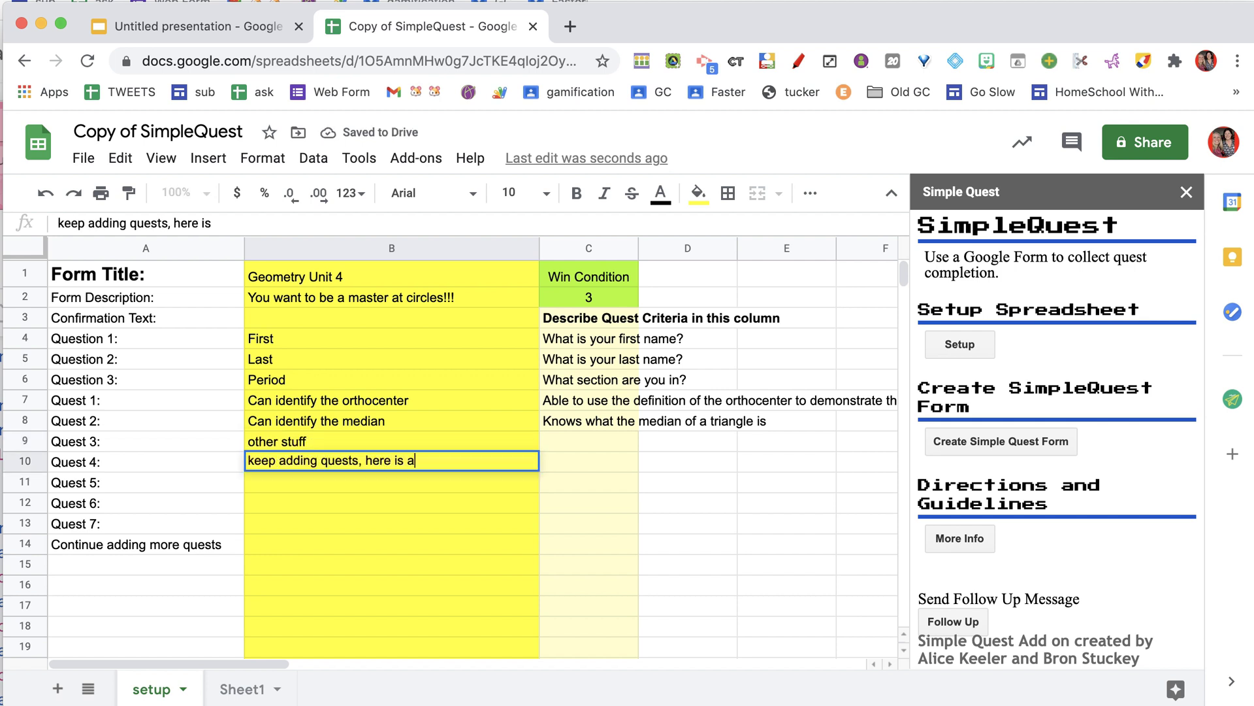
type("nother one.")
key("Return")
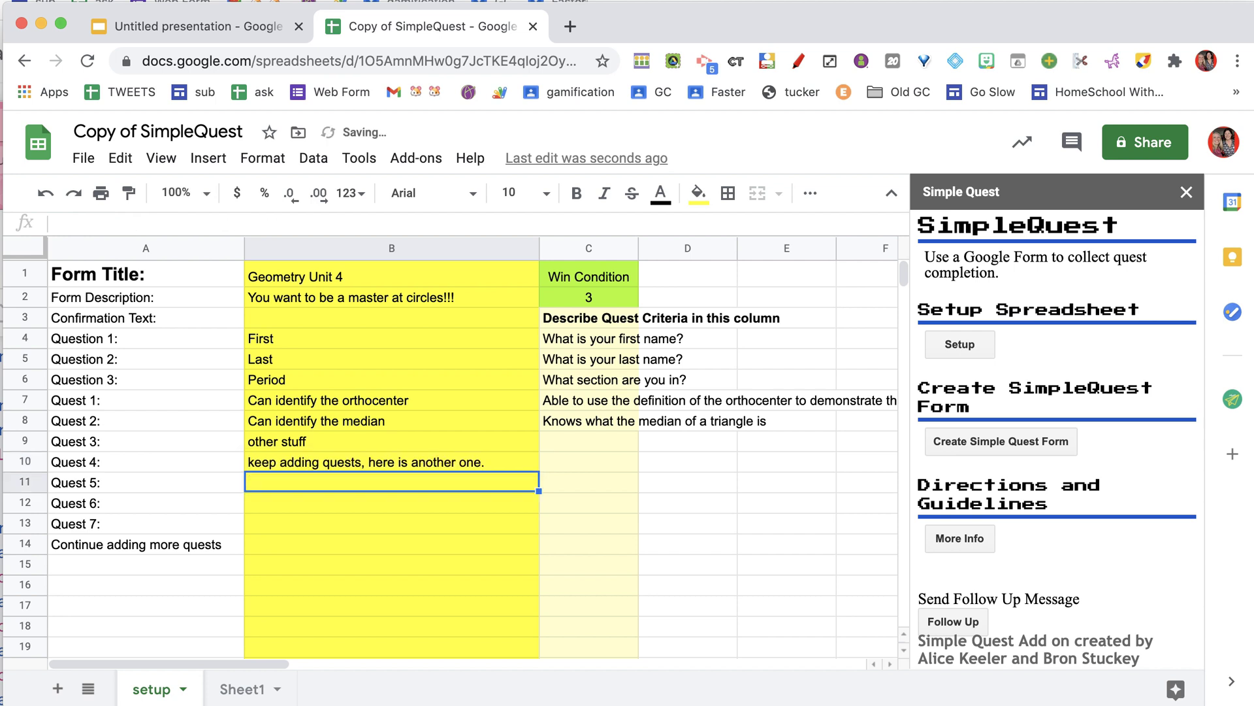
left_click_drag(421, 401, 425, 522)
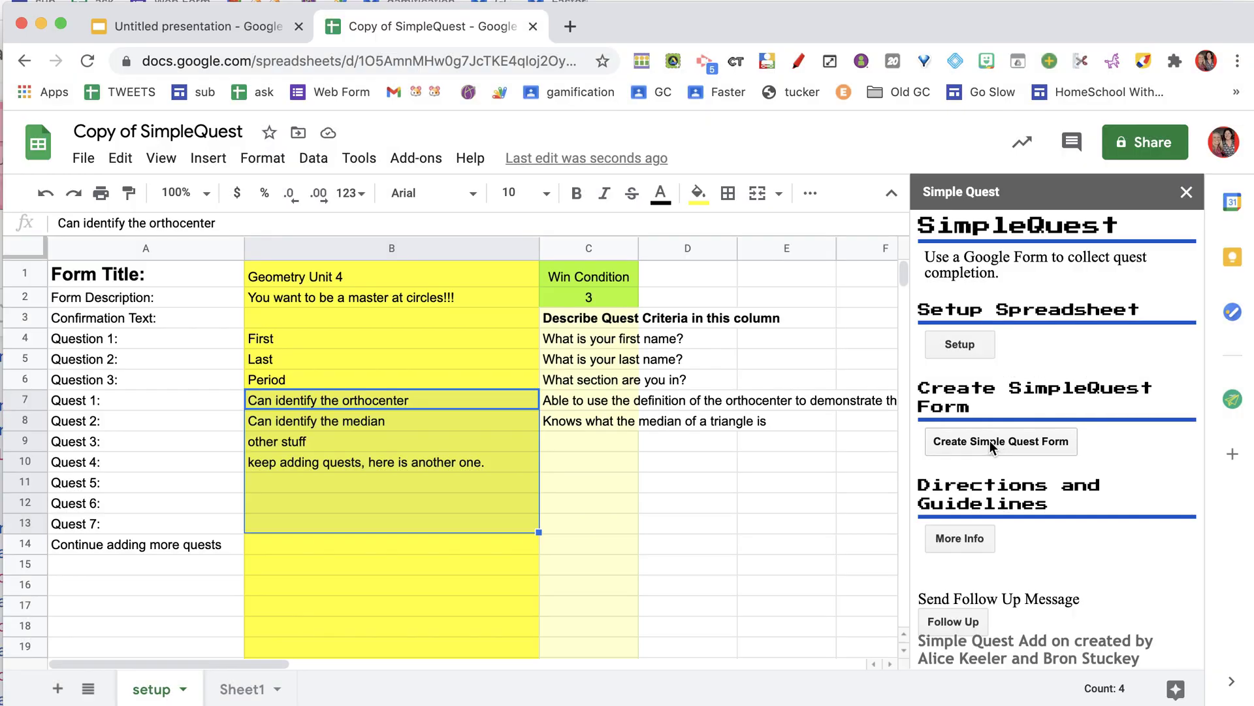
Step: Create the Simple Quest Form from the sidebar and acknowledge the form-created notice
left_click(964, 443)
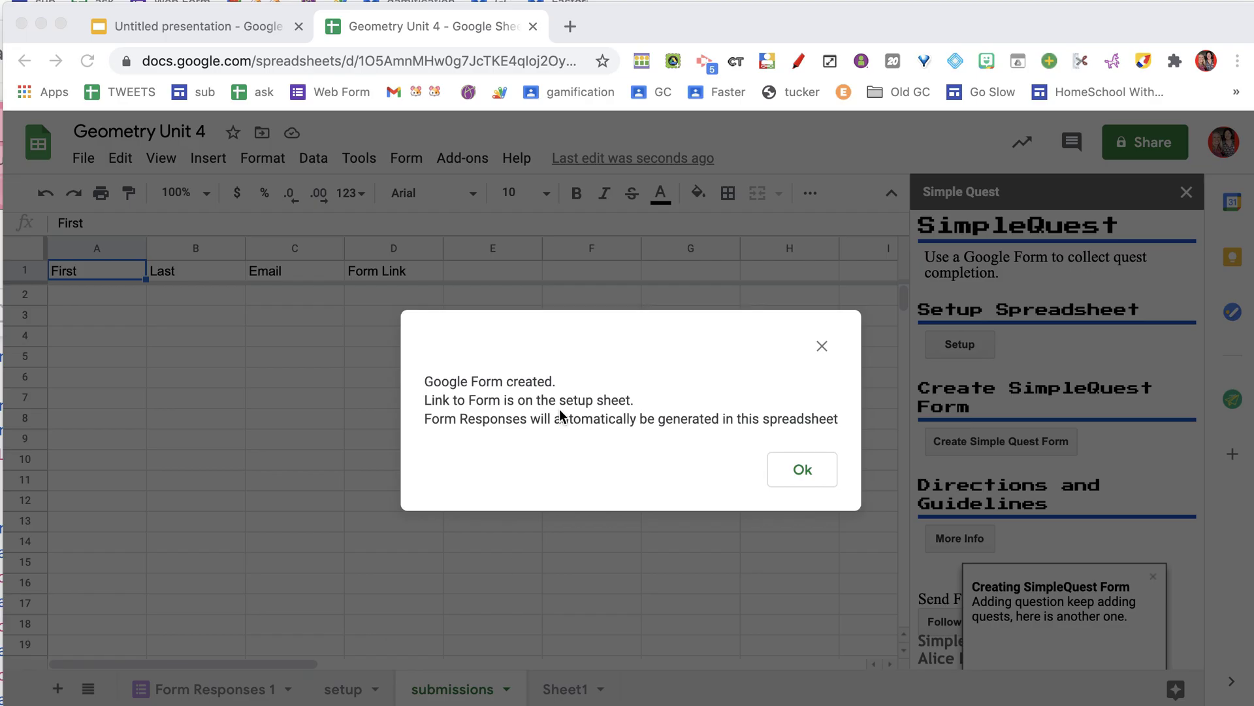
left_click(794, 477)
Step: Dismiss the notice and show the Edit Form URL link preview in F1 of the setup sheet
left_click(799, 480)
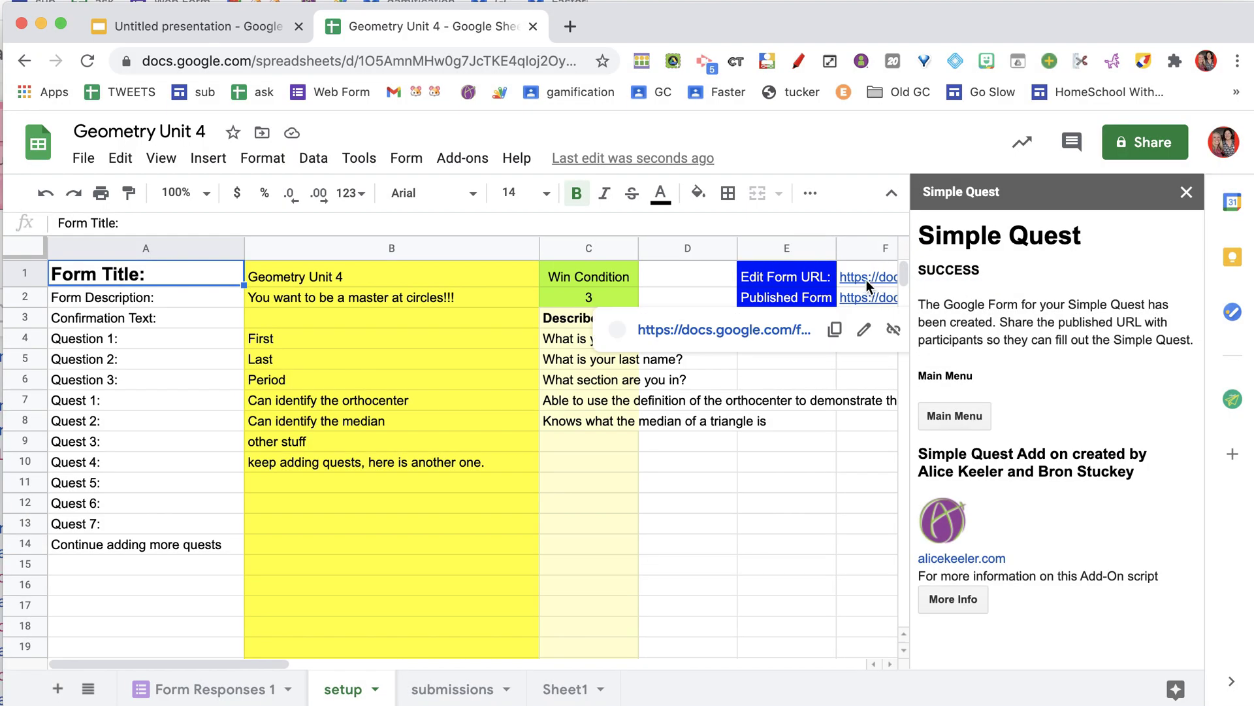
left_click(869, 279)
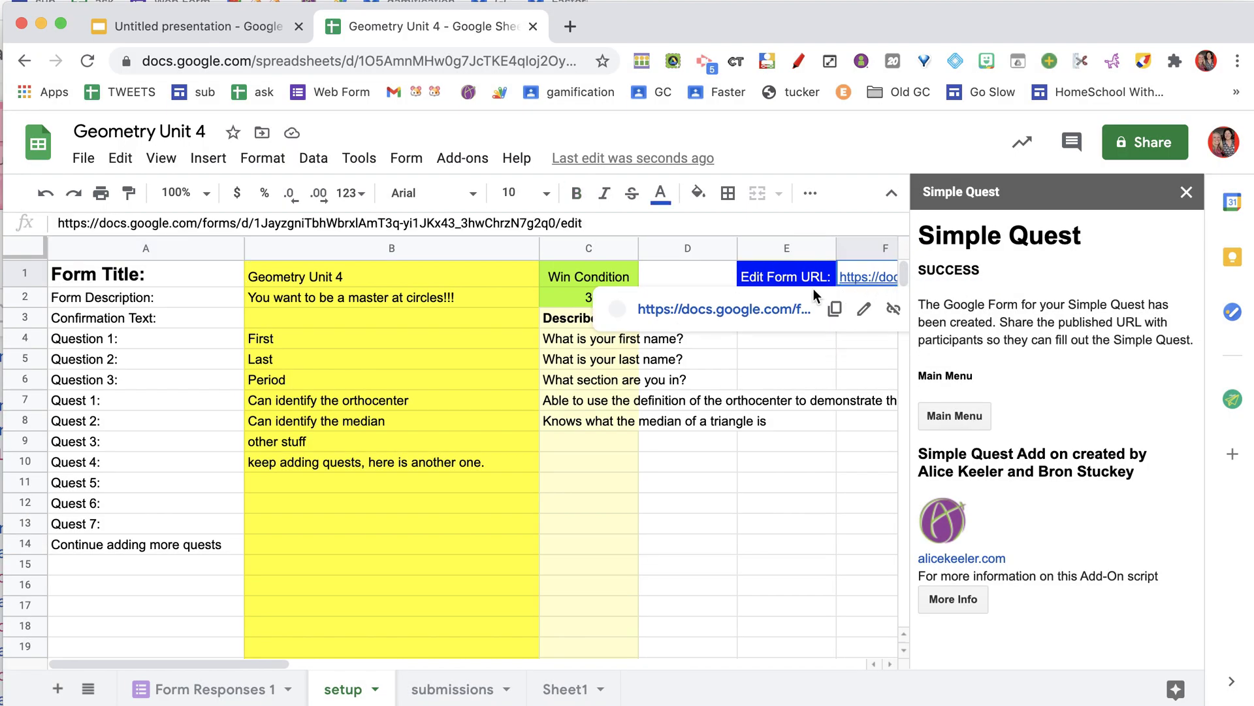
Step: Open the form editor and insert the third Google Image Search result for 'orthocenter'
left_click(774, 307)
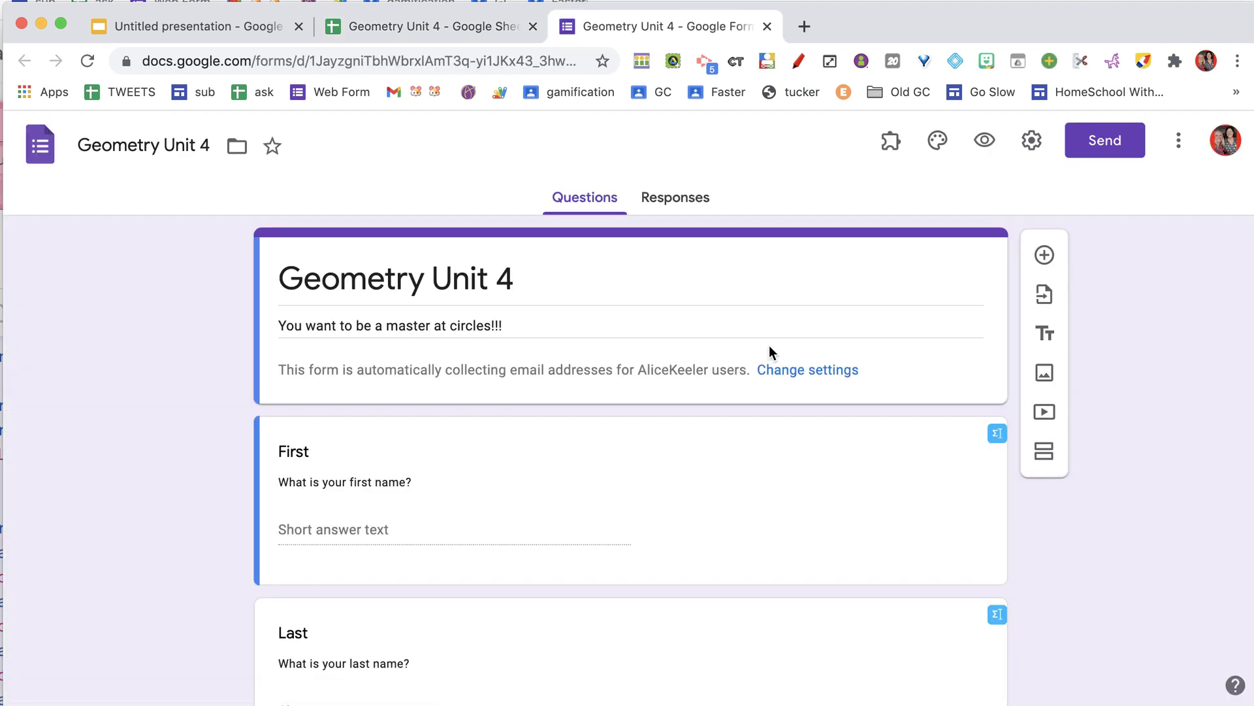
left_click(1044, 384)
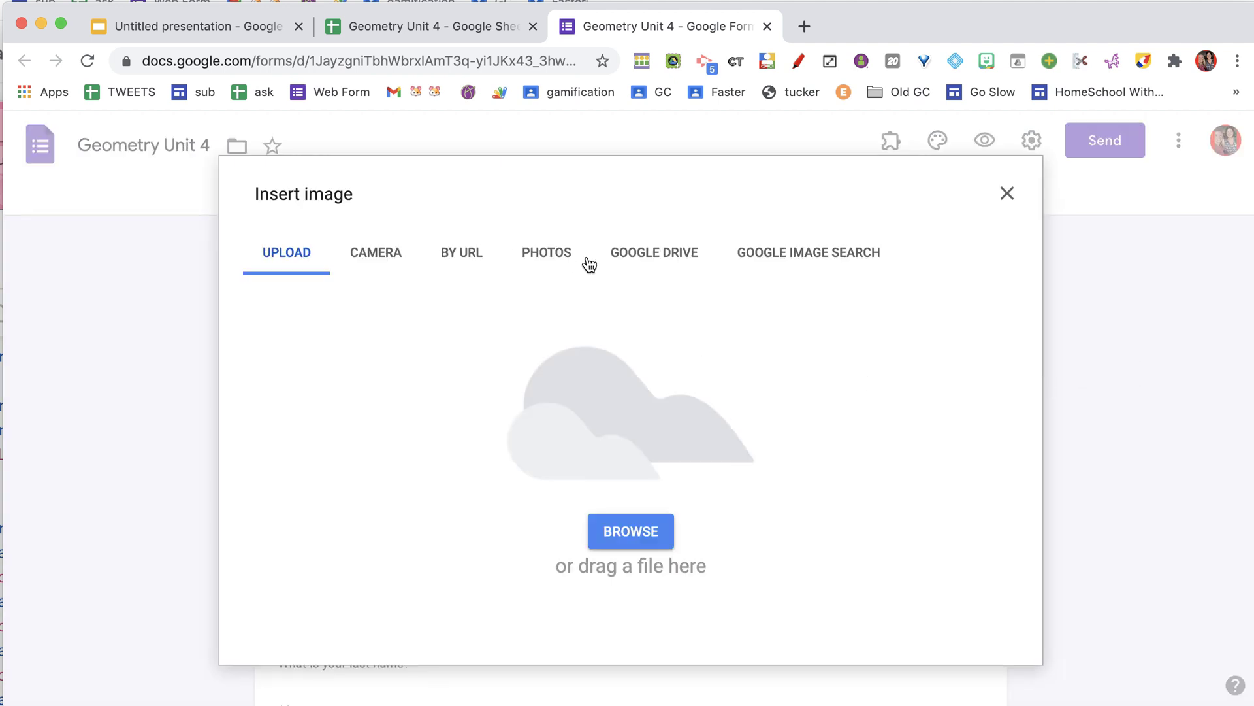
left_click(773, 262)
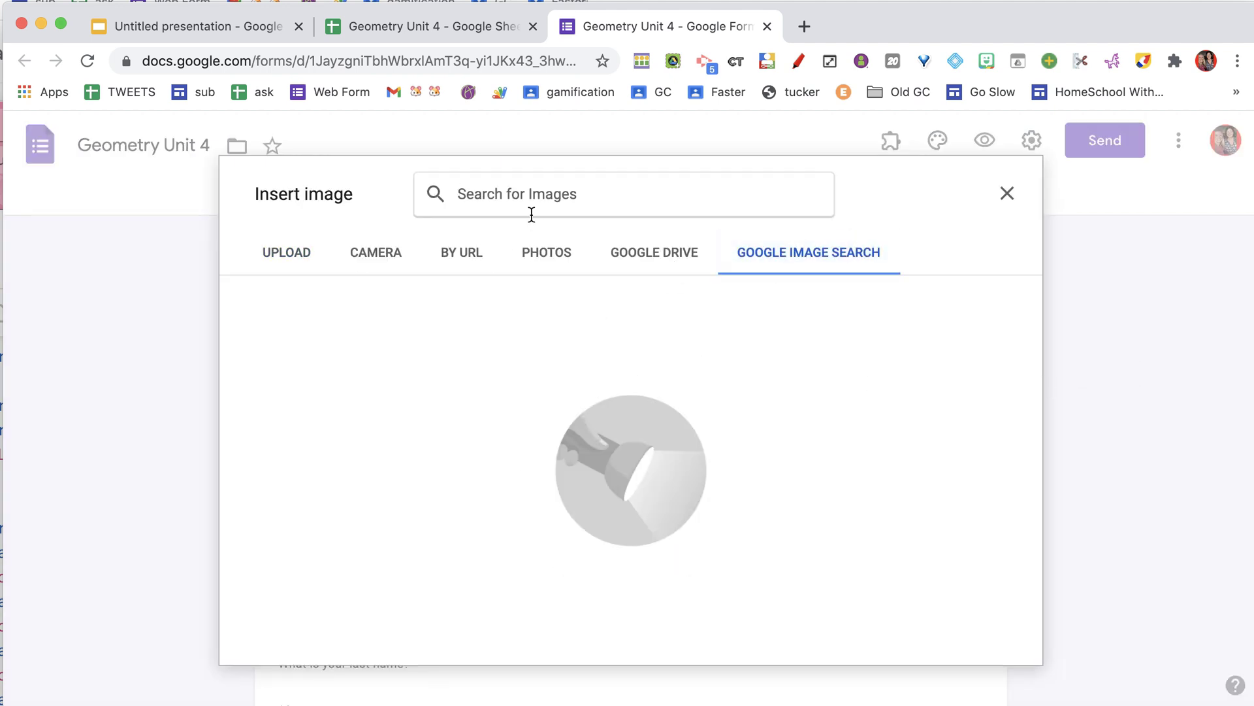
type("orthocenter")
key("Return")
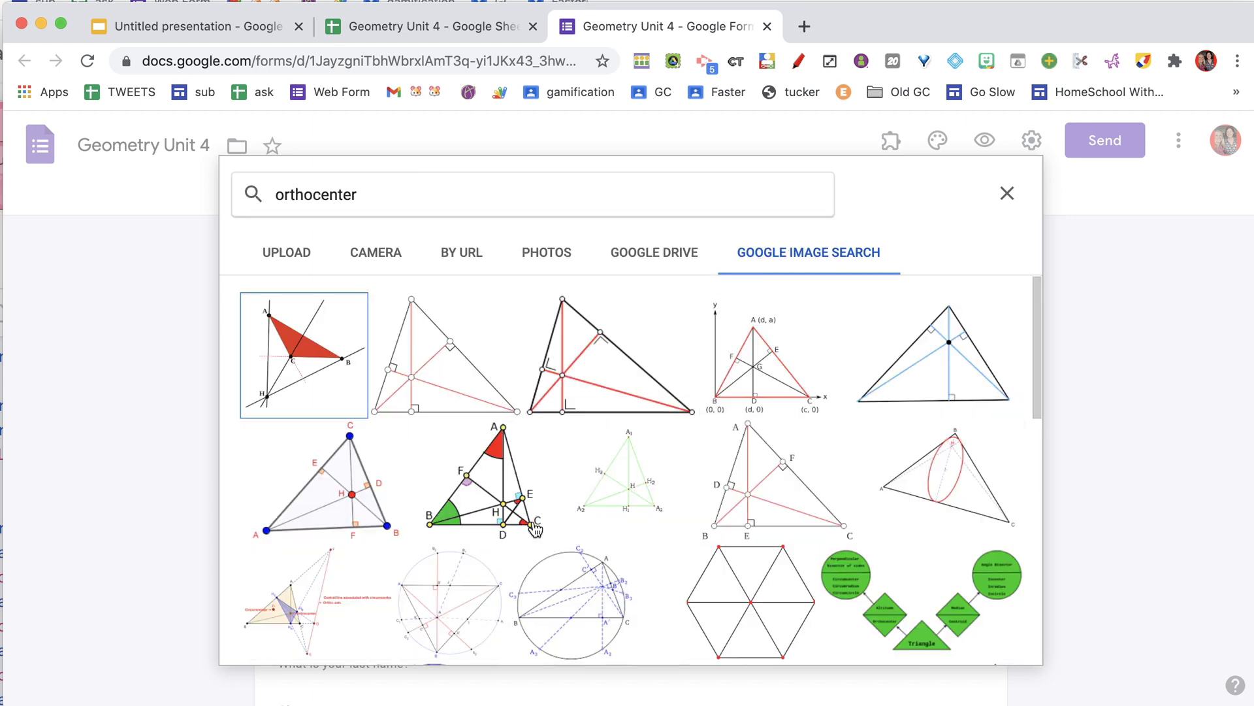
double_click(597, 407)
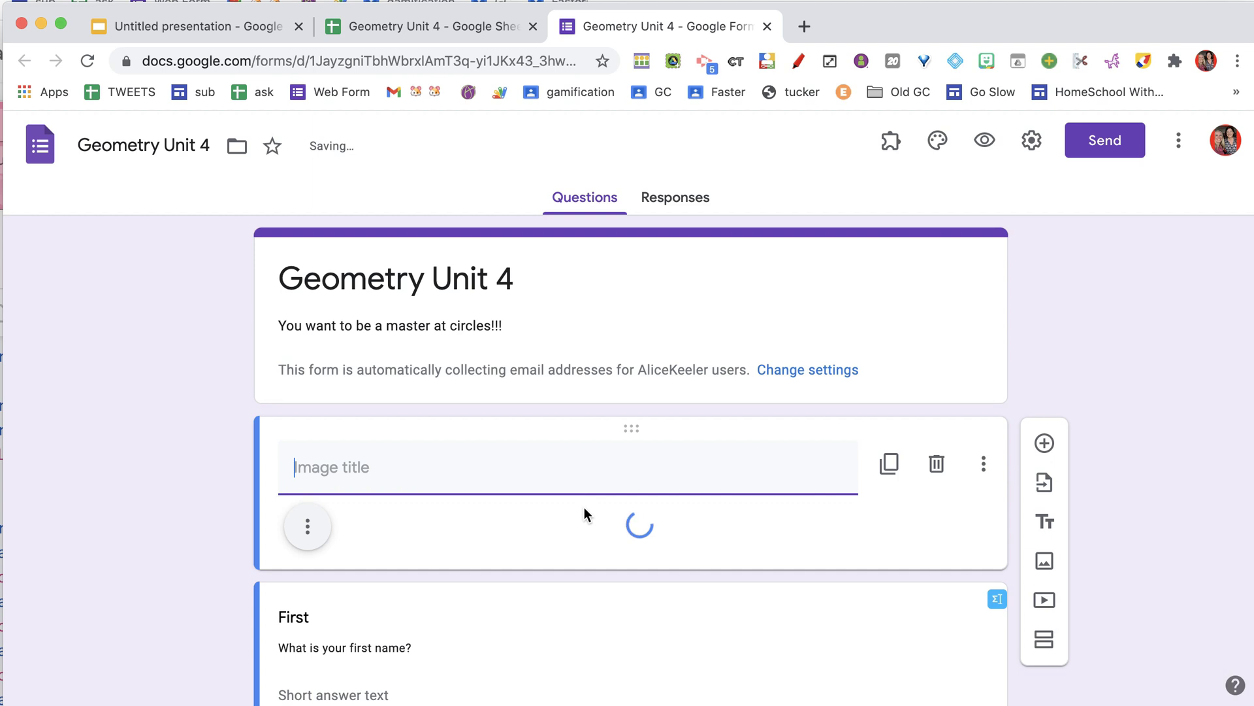
Step: Scroll through the form reviewing the First, Last and Period questions
scroll(575, 451, "down", 5)
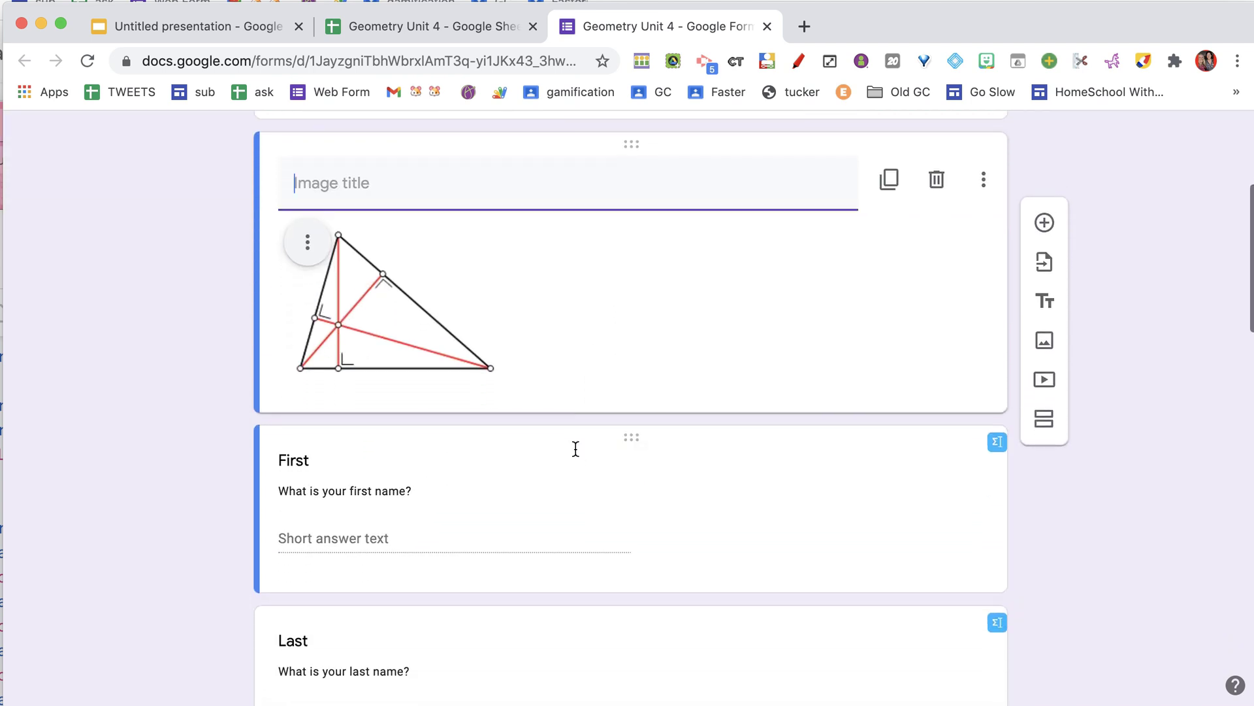
scroll(575, 448, "down", 2)
scroll(575, 448, "down", 2)
left_click(575, 449)
scroll(566, 496, "down", 3)
left_click(558, 563)
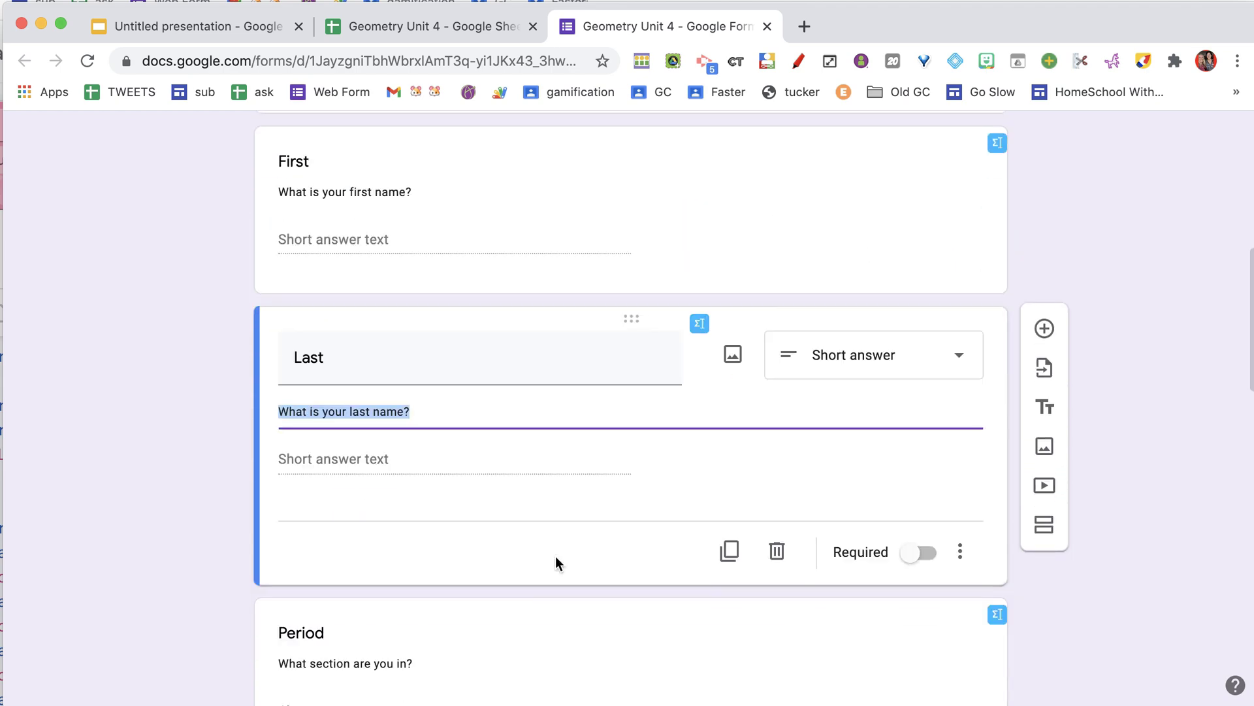
left_click(556, 564)
scroll(549, 542, "down", 5)
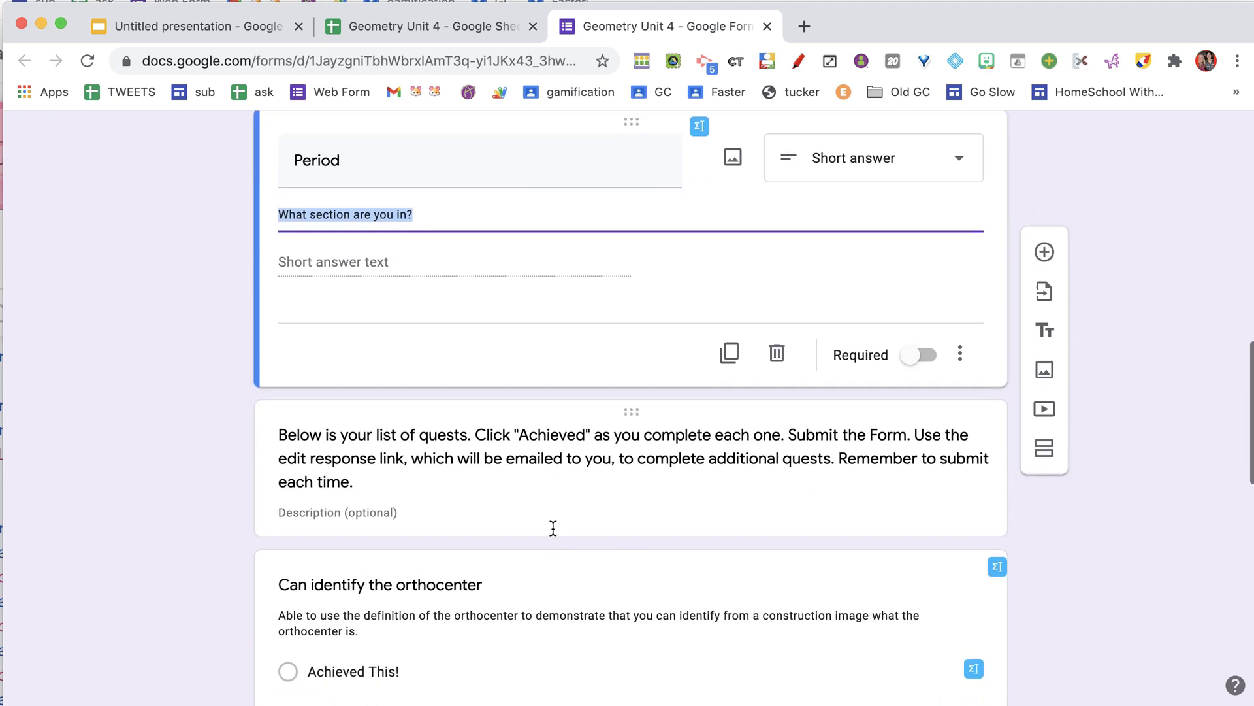
scroll(534, 506, "down", 8)
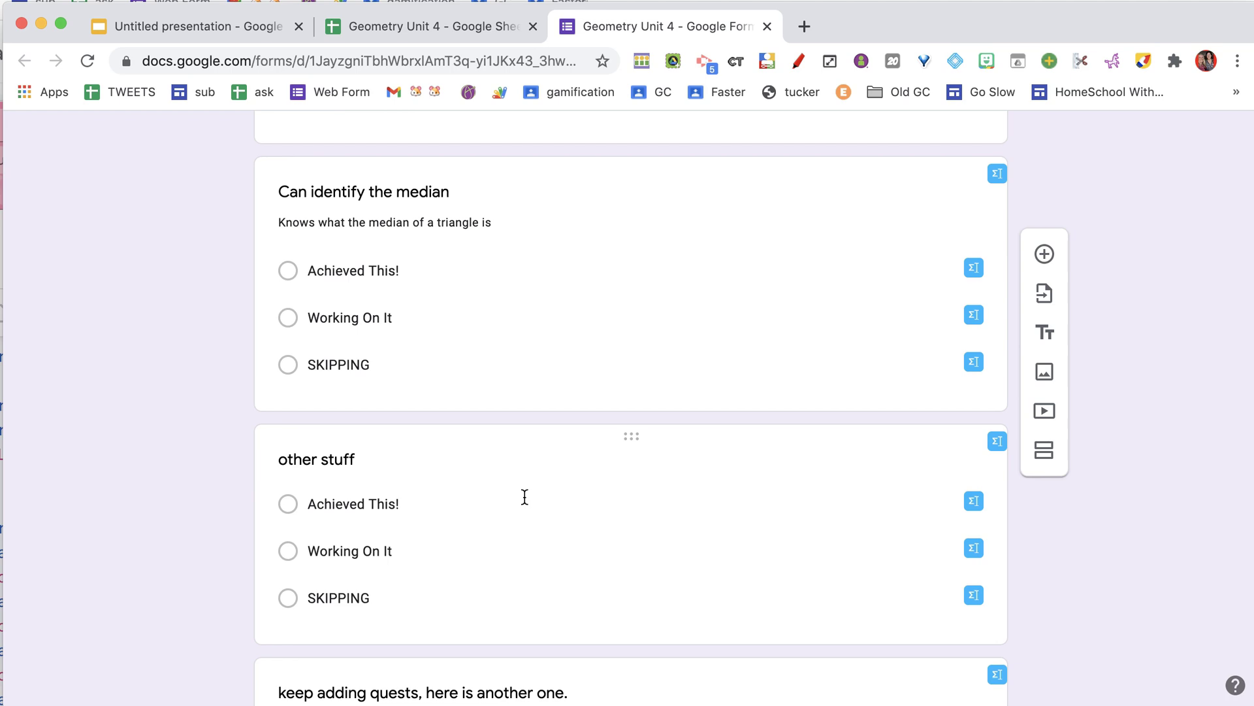
Step: Return to the form editor and inspect the last quest's Working On It and SKIPPING choices
left_click(428, 27)
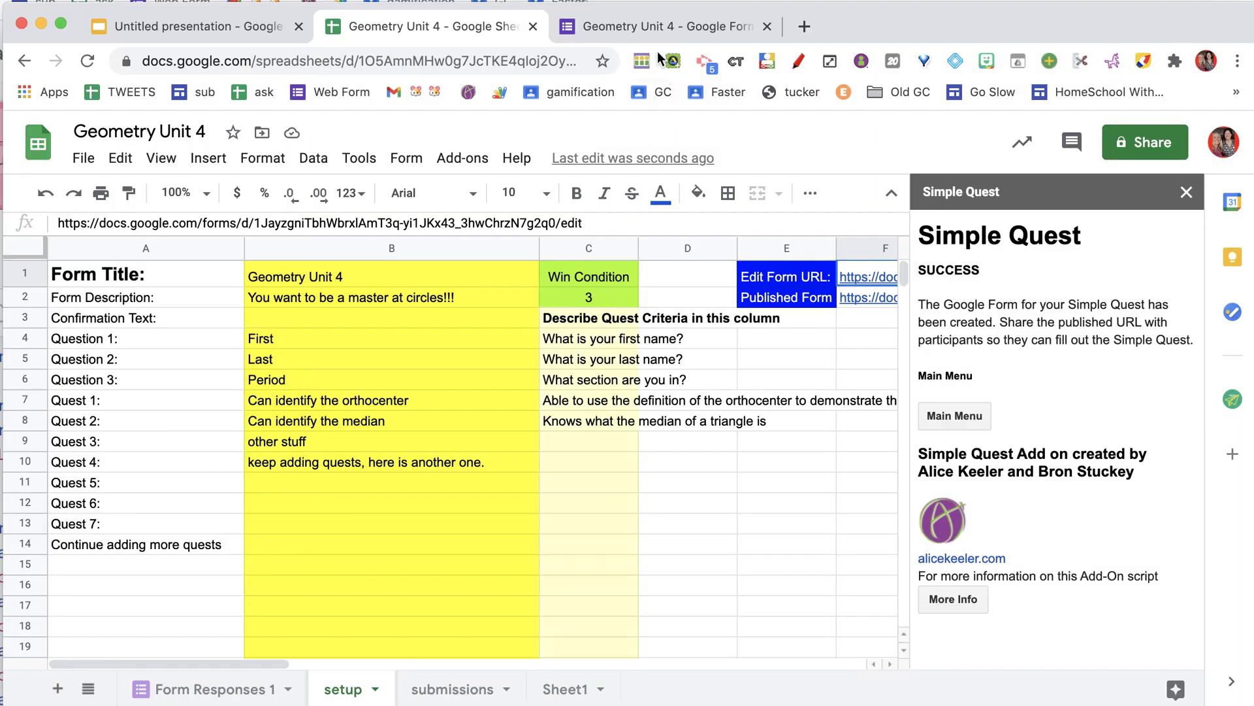
left_click(660, 26)
scroll(511, 545, "down", 4)
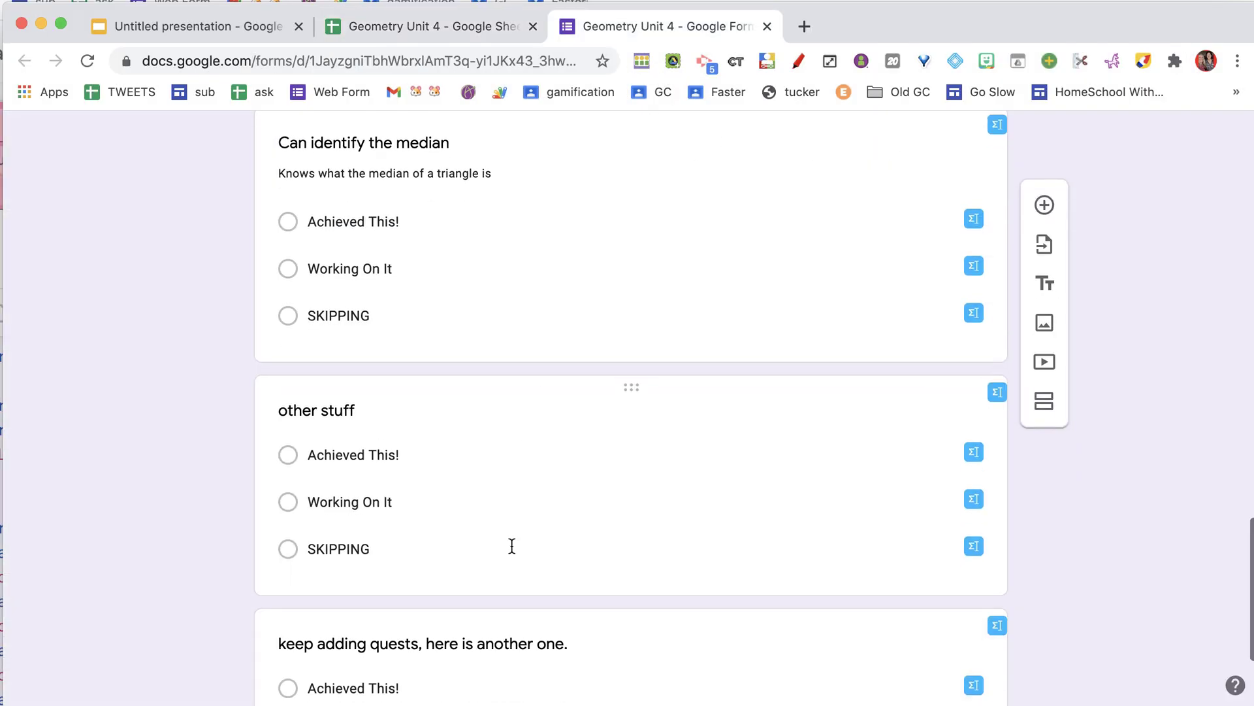
left_click(405, 508)
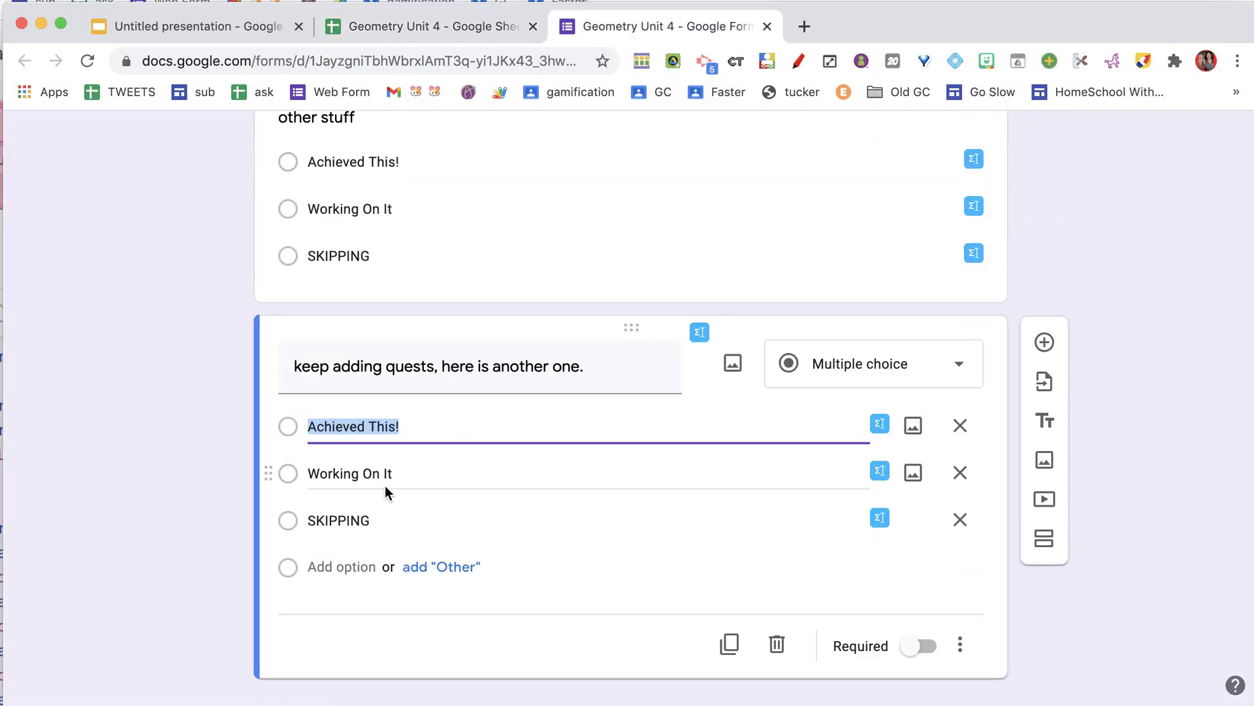
left_click(384, 475)
left_click(369, 518)
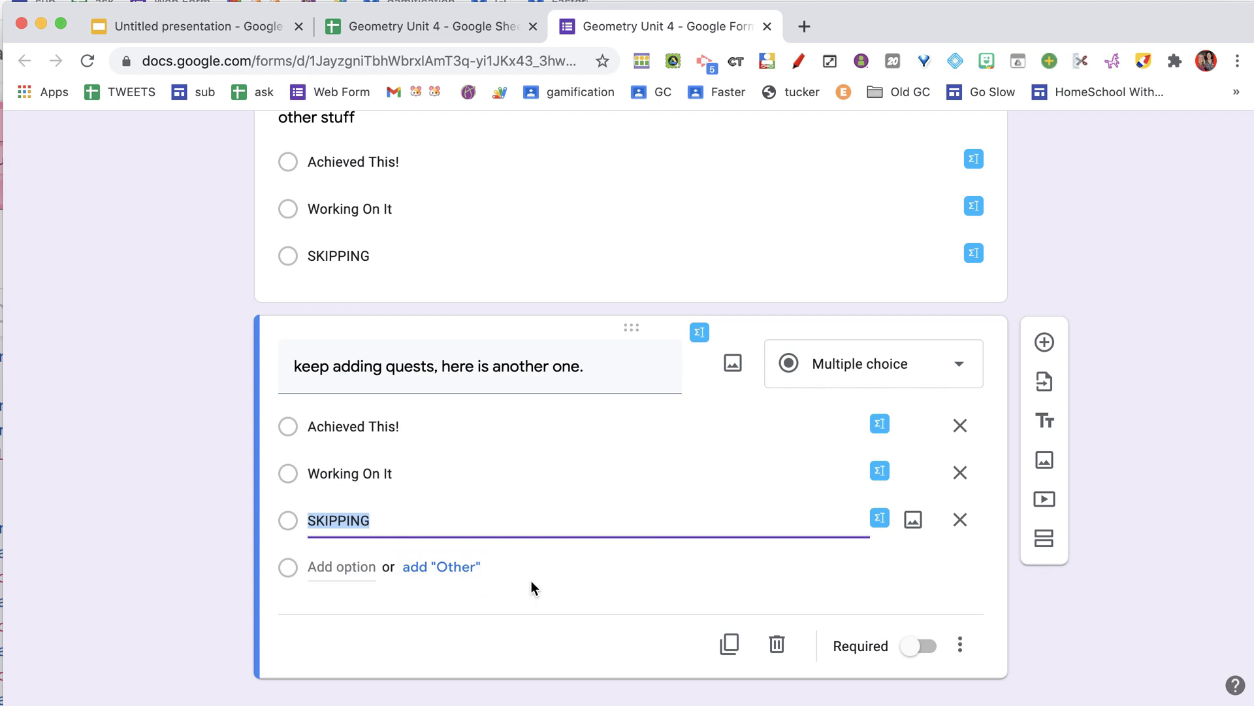
scroll(907, 307, "up", 8)
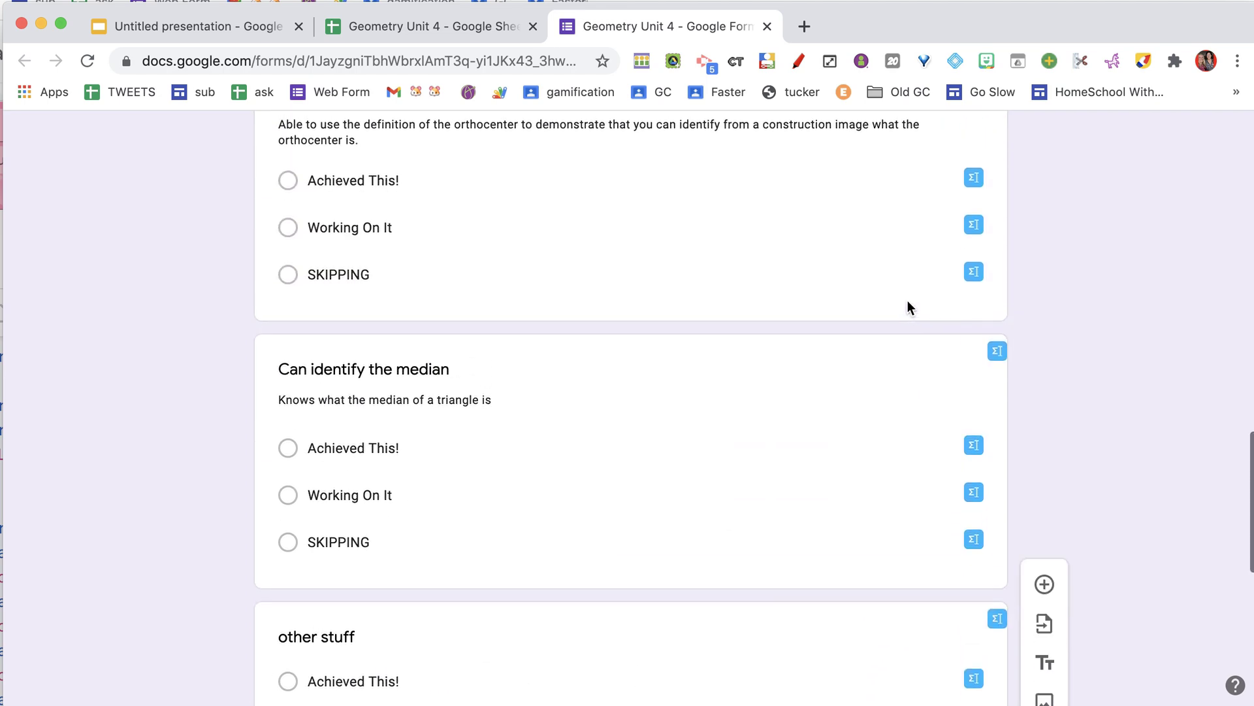
scroll(907, 300, "up", 10)
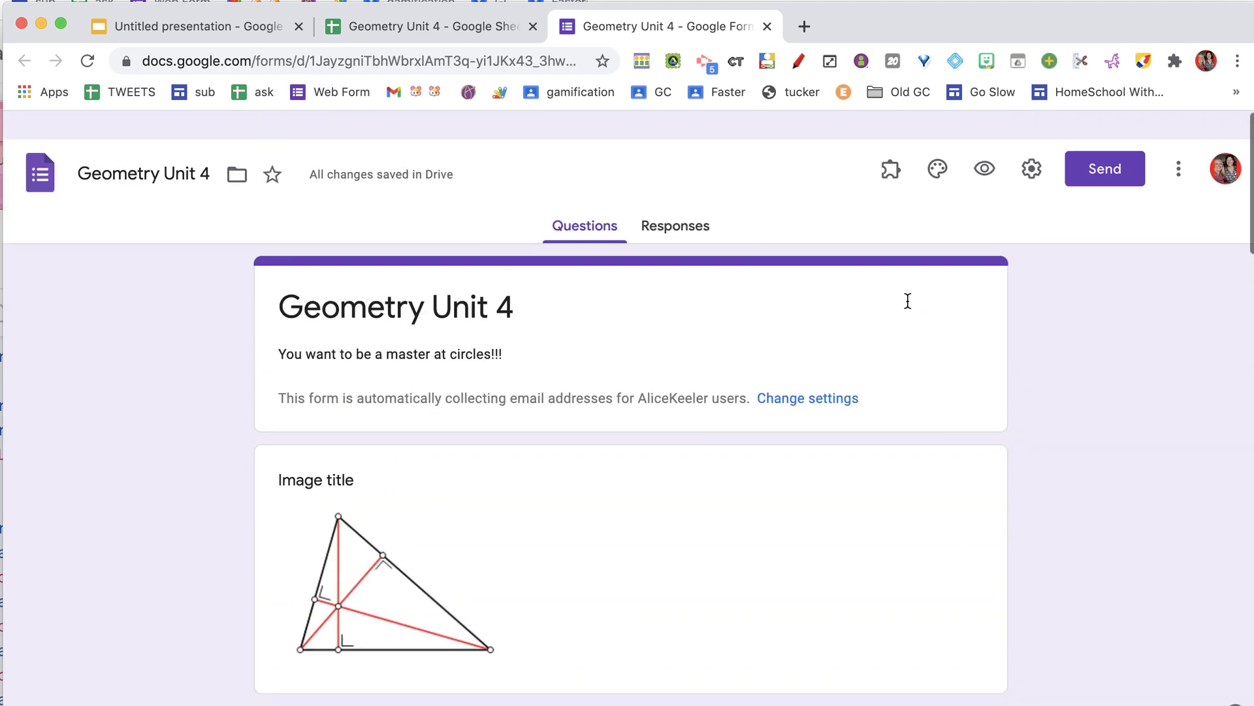
Step: Open the form preview and fill in the student's First, Last and Period fields
left_click(985, 143)
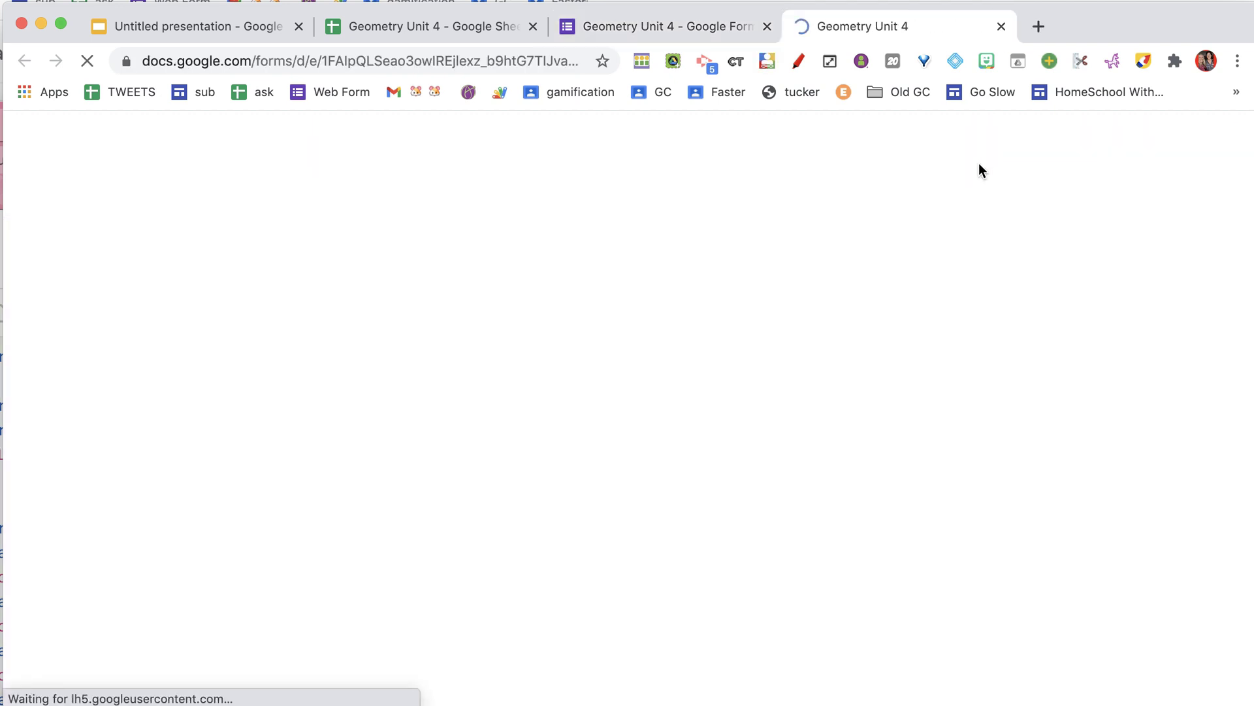
scroll(588, 550, "down", 2)
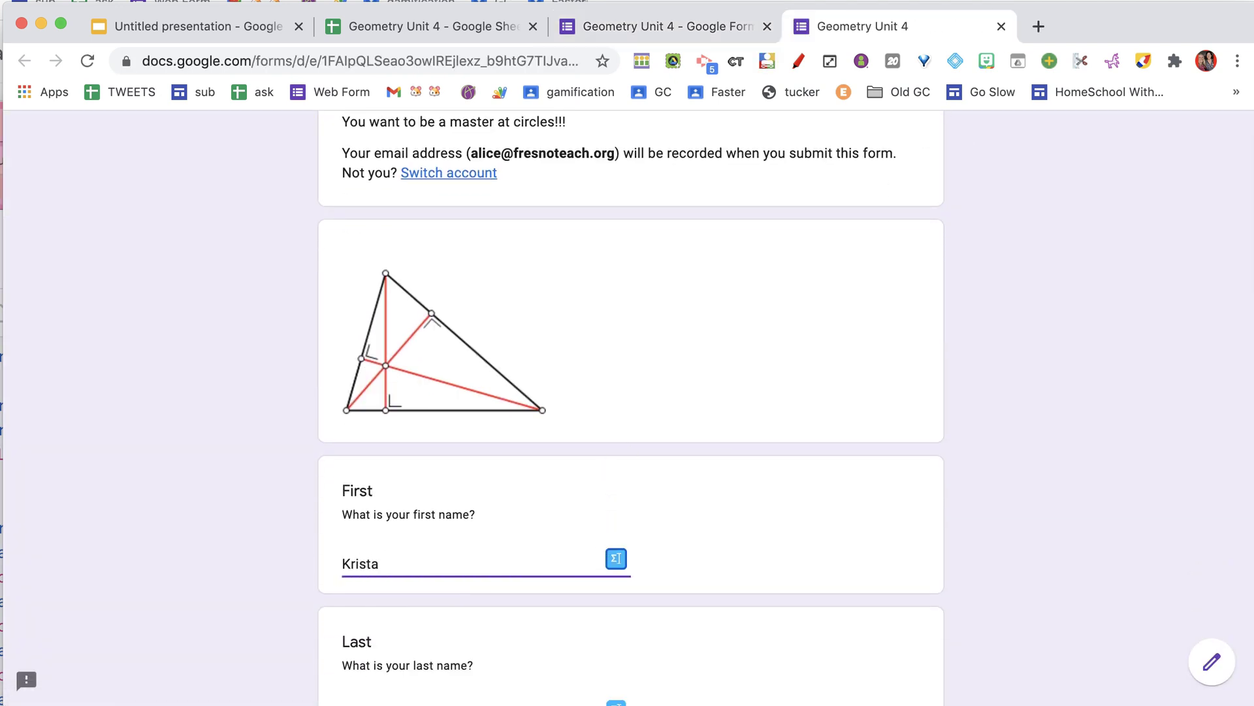
scroll(499, 572, "down", 4)
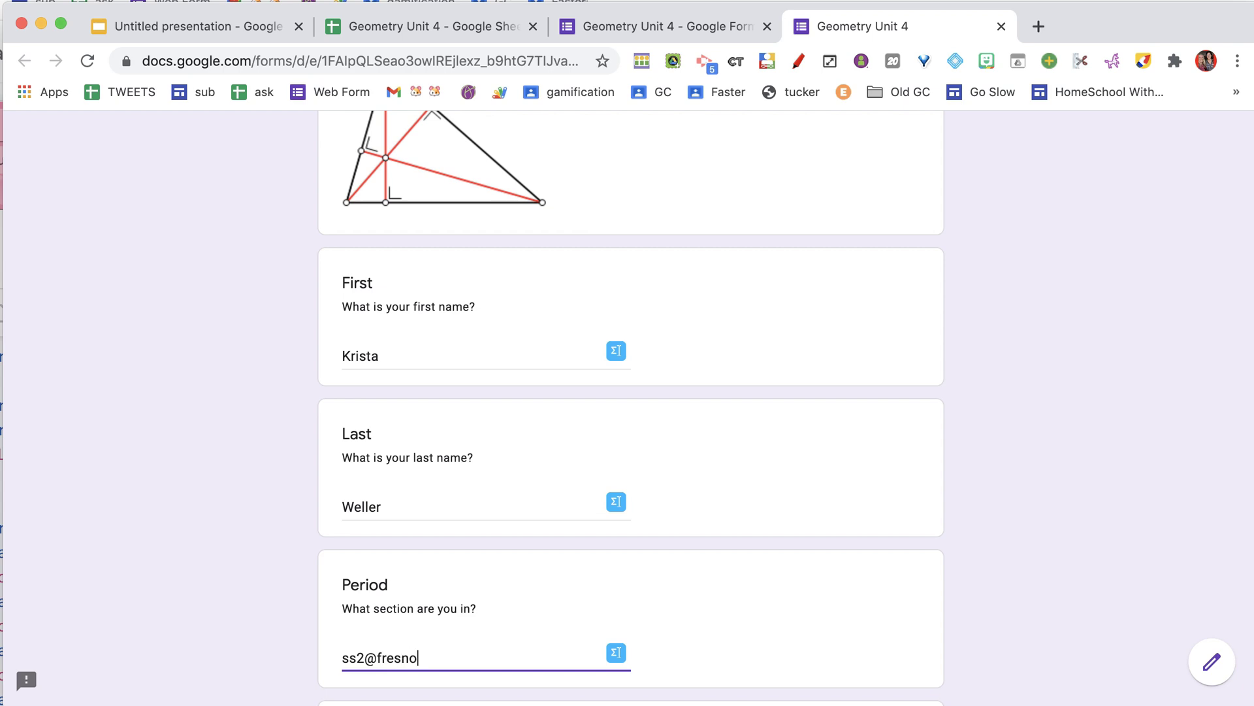
type("g")
scroll(353, 648, "down", 10)
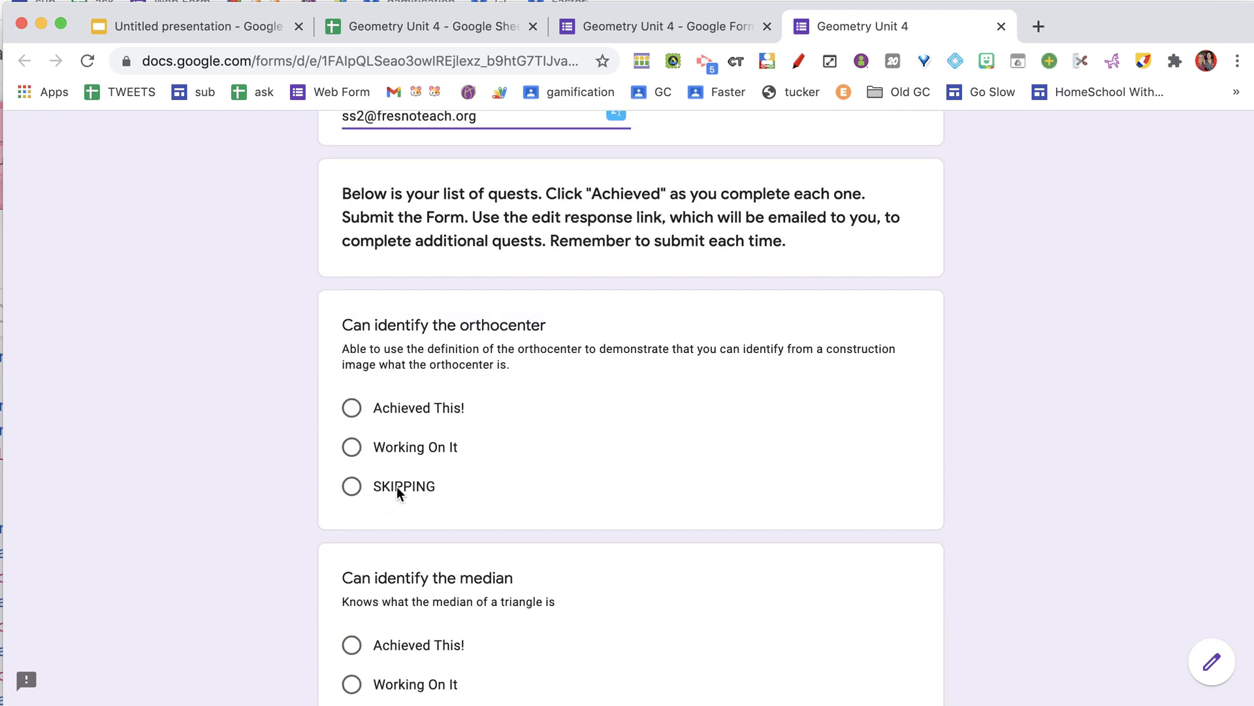
Step: Mark orthocenter SKIPPING, median Achieved This!, the other two Working On It, and submit
left_click(397, 486)
scroll(397, 486, "down", 3)
left_click(398, 542)
scroll(398, 544, "down", 4)
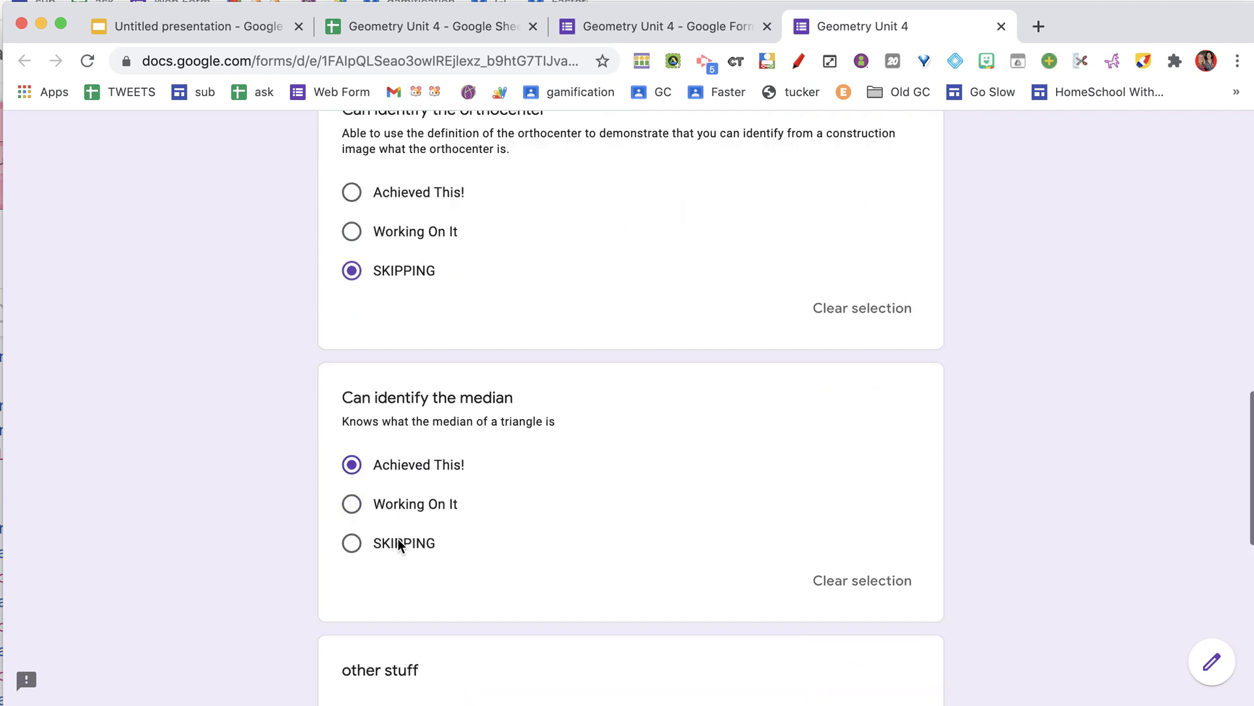
left_click(395, 592)
scroll(395, 590, "down", 5)
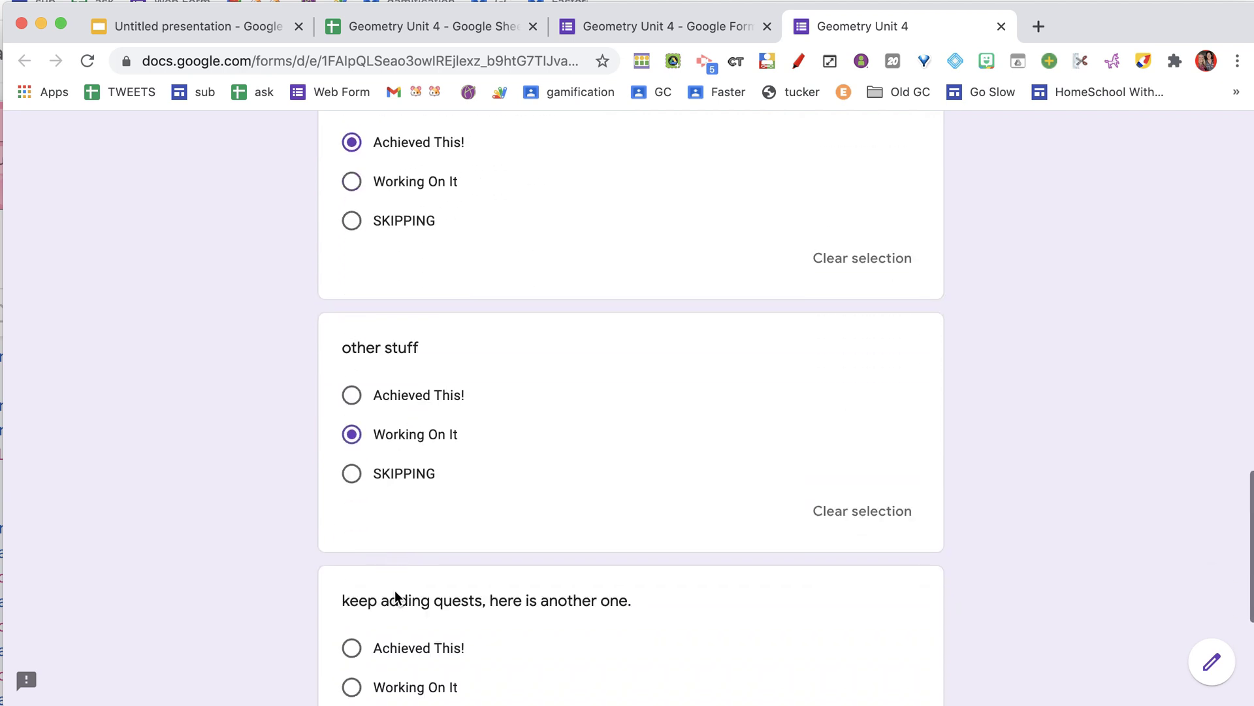
left_click(395, 542)
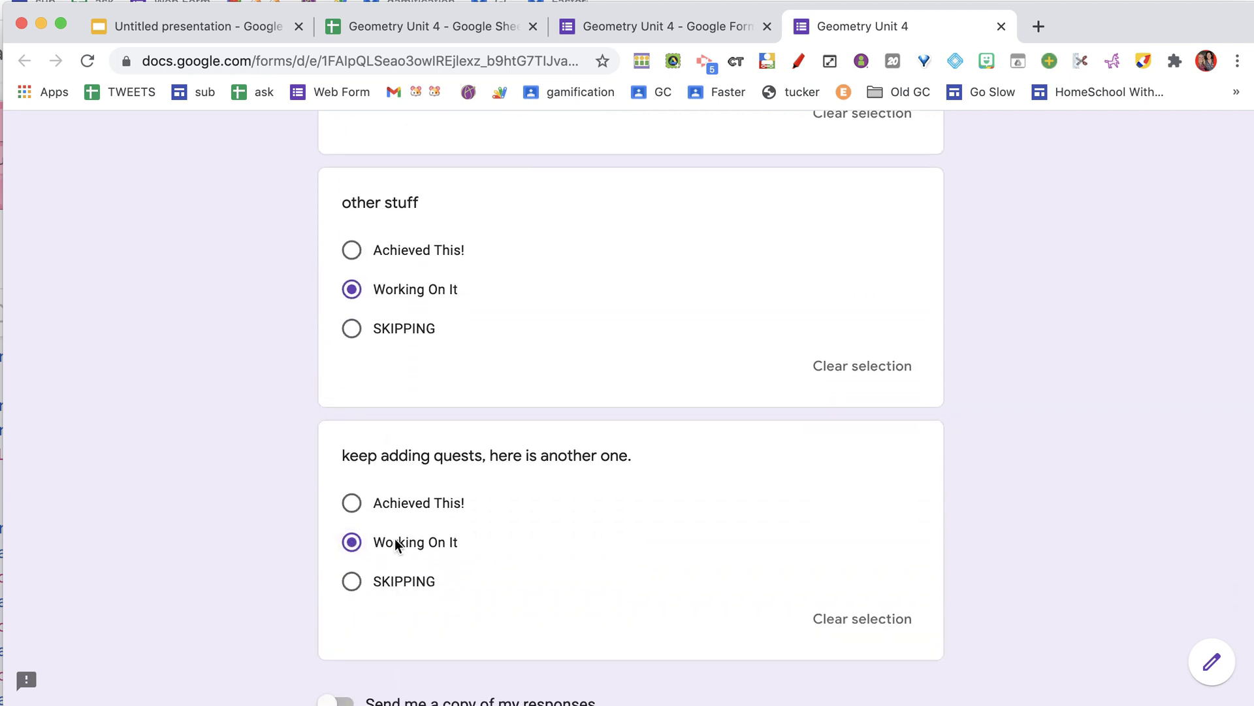
scroll(395, 542, "down", 4)
left_click(382, 556)
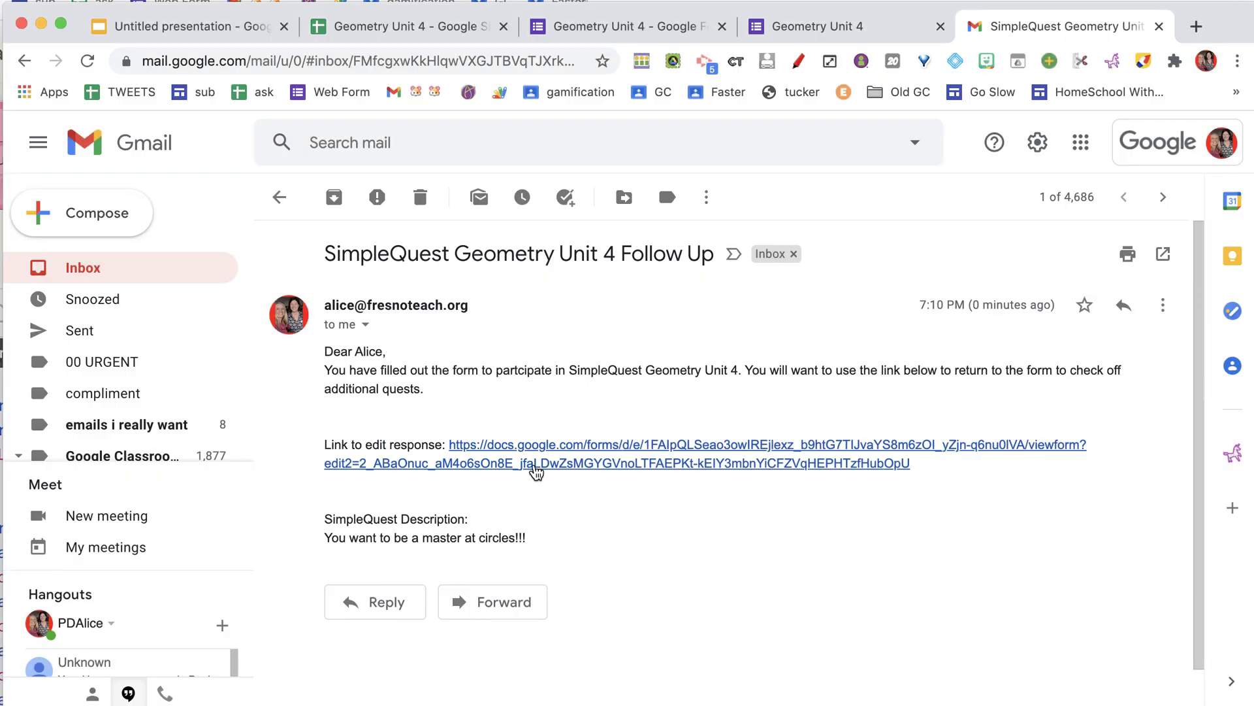
Step: Follow the 'Link to edit response' in the SimpleQuest Geometry Unit 4 Follow Up email
left_click(536, 466)
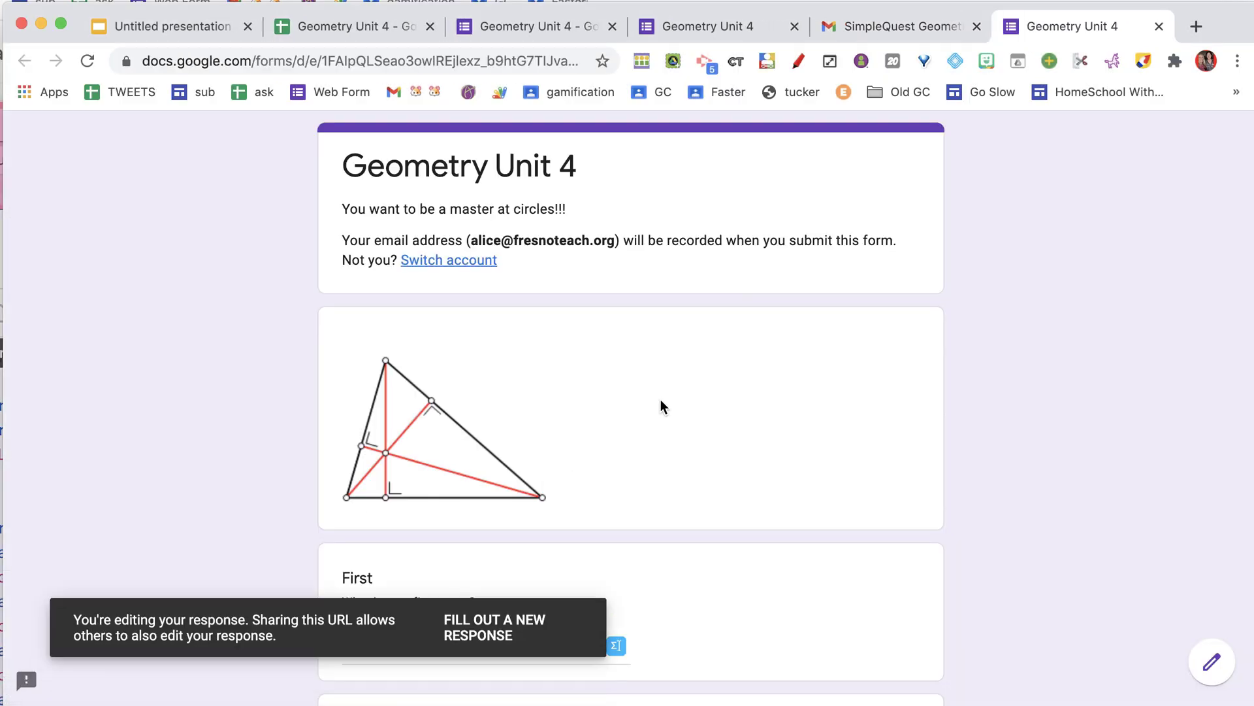
Step: In the edit-response form, change the other stuff answer to Achieved This!
scroll(661, 402, "down", 10)
scroll(660, 405, "down", 8)
scroll(418, 320, "down", 4)
scroll(415, 314, "down", 5)
left_click(359, 292)
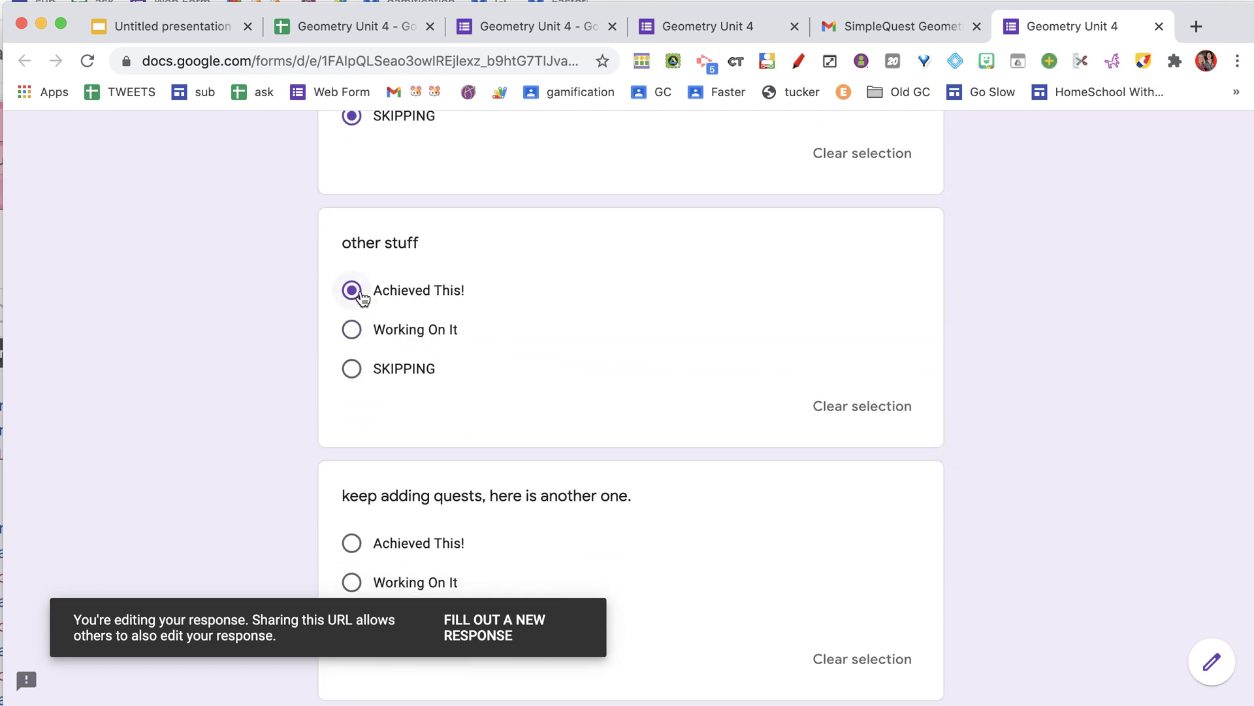
Step: Resubmit the edited response and return to the Geometry Unit 4 spreadsheet
scroll(655, 644, "down", 5)
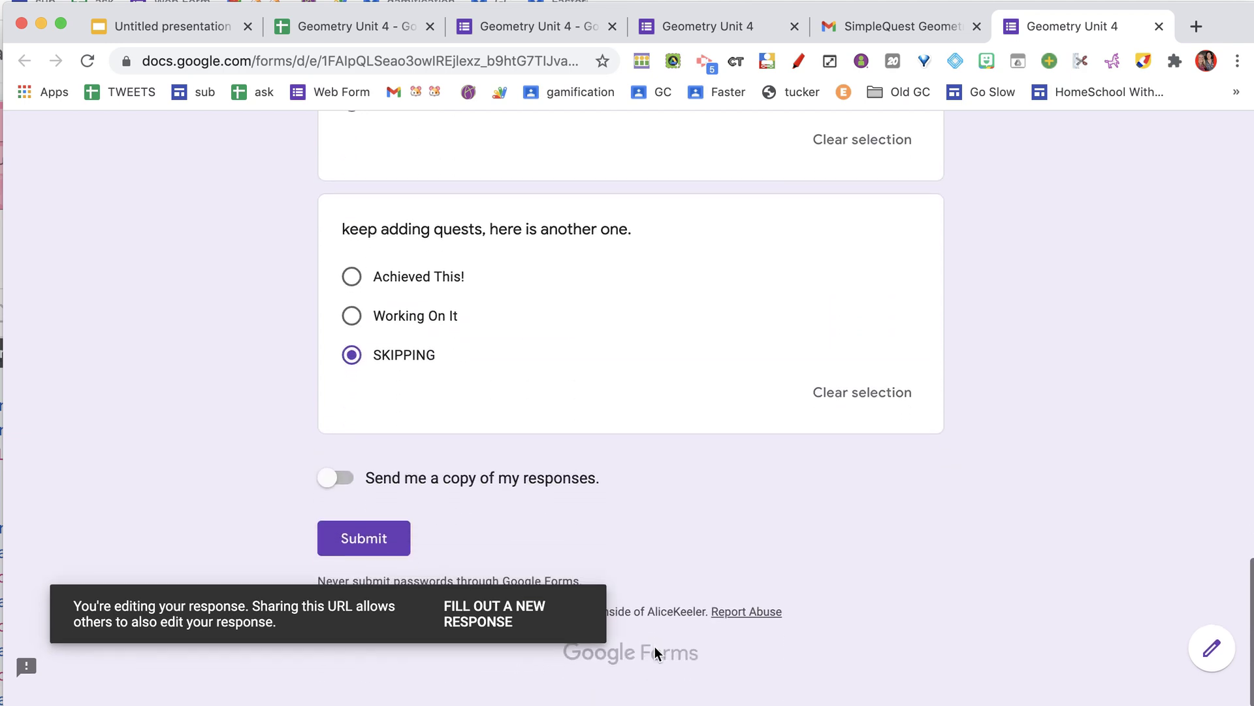
left_click(353, 553)
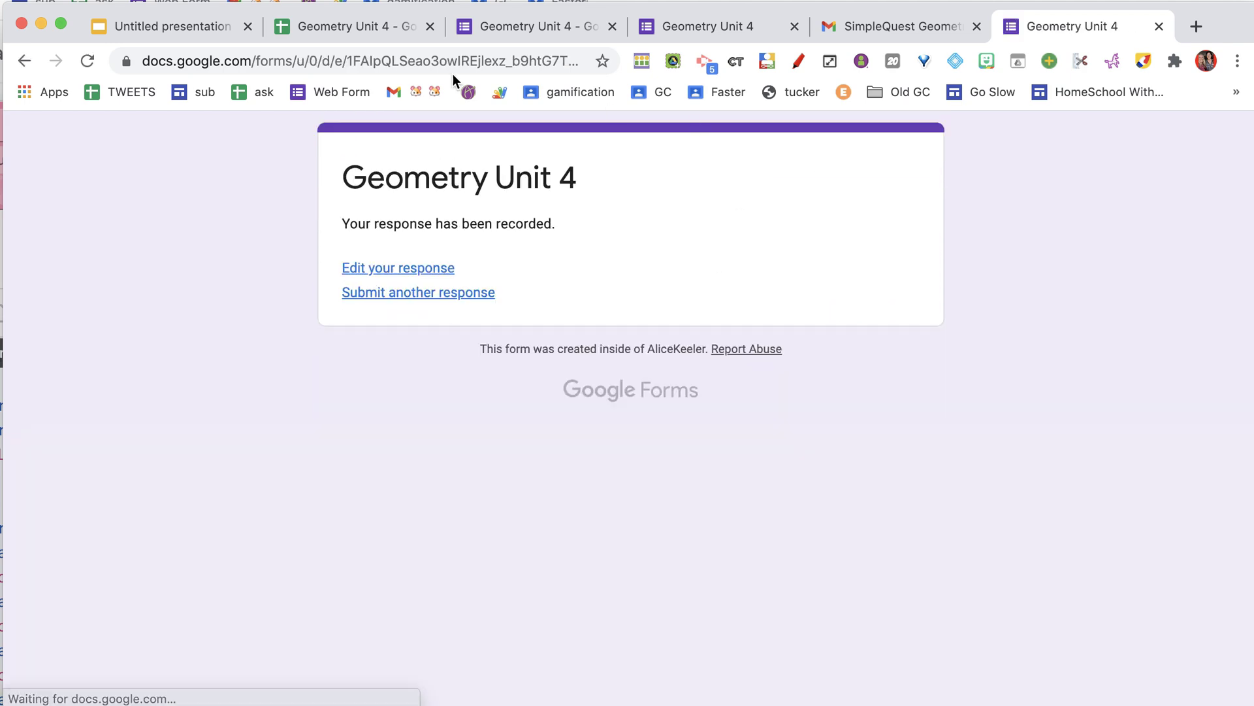
left_click(375, 29)
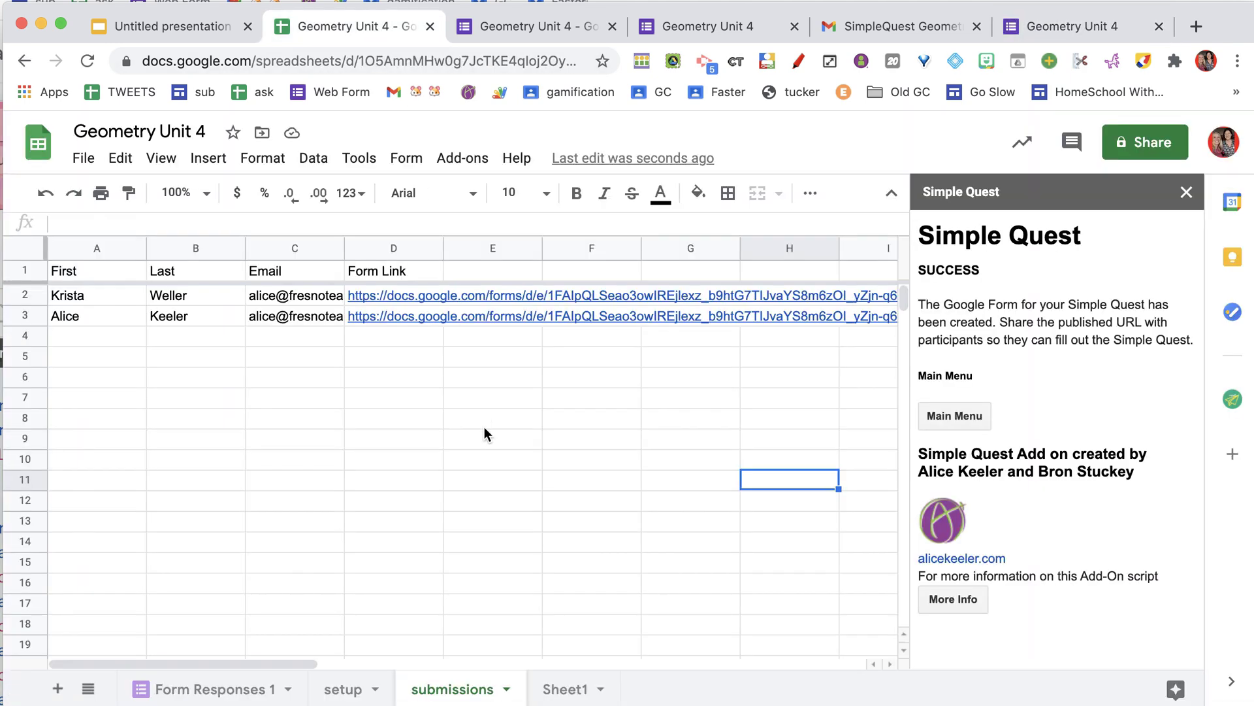
Step: On Form Responses 1, inspect the email in C2, answers in I2 and J2, and the Count values in A2:A3
left_click(251, 694)
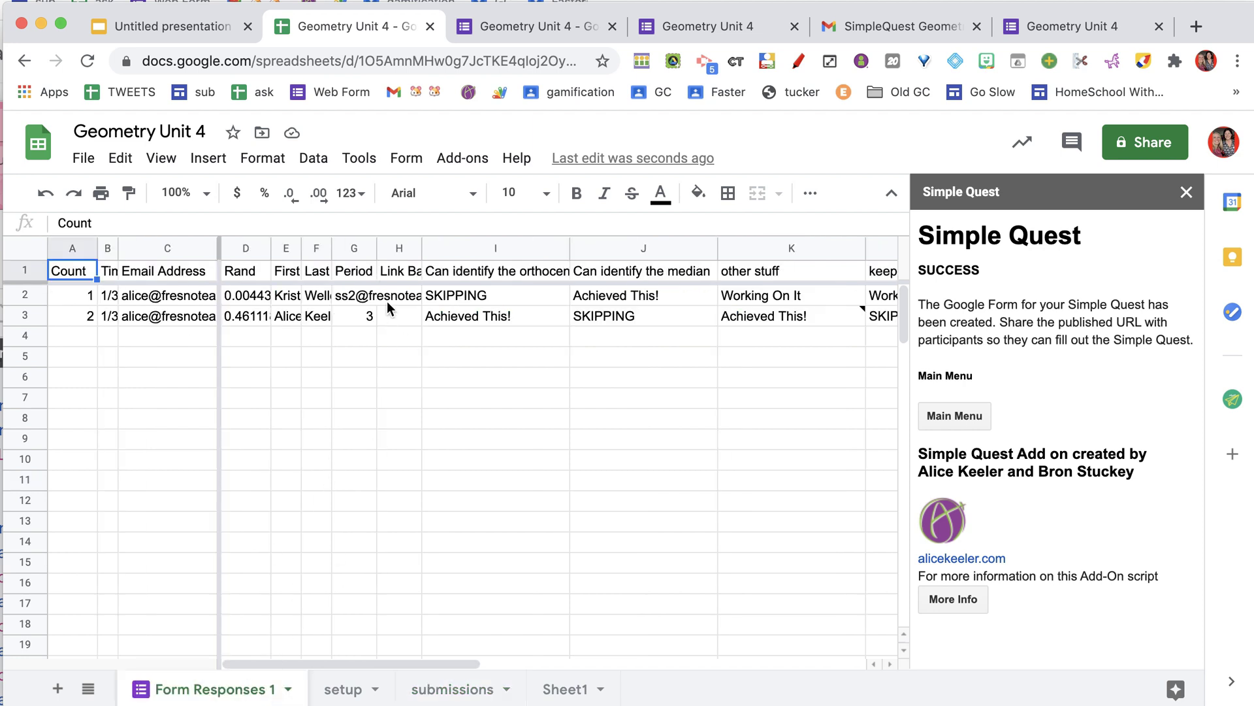
left_click(195, 295)
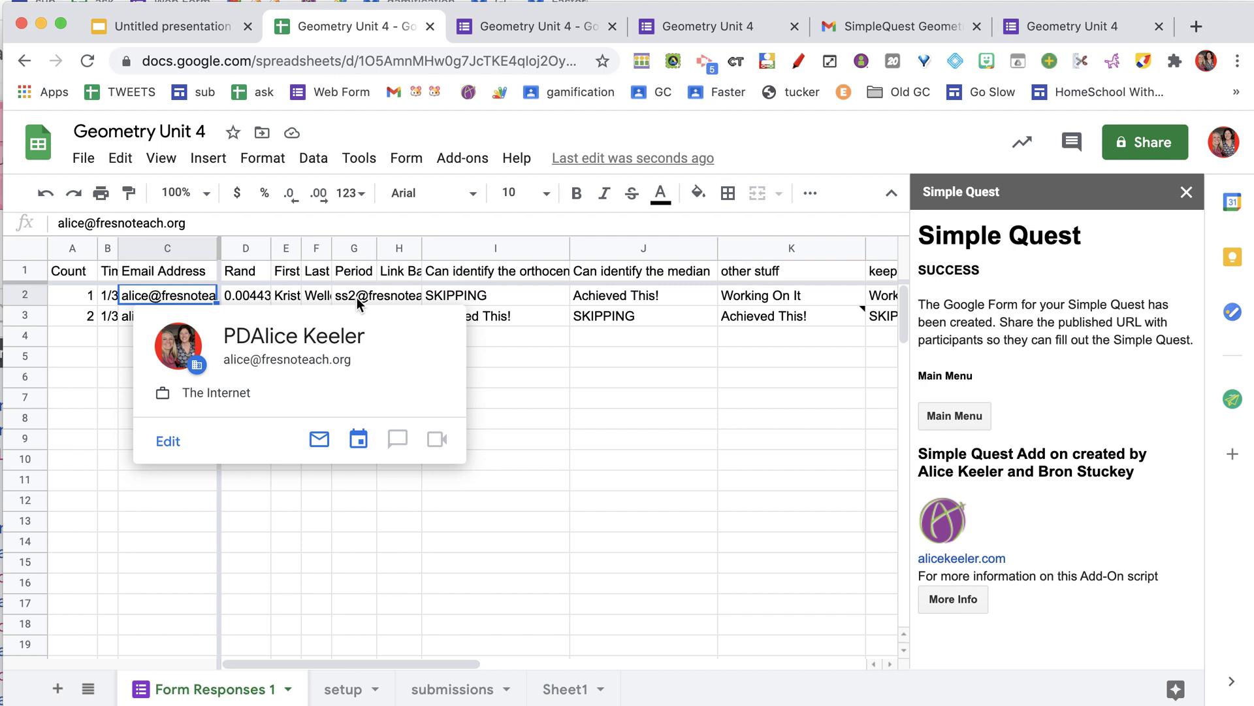
left_click(531, 299)
left_click(639, 302)
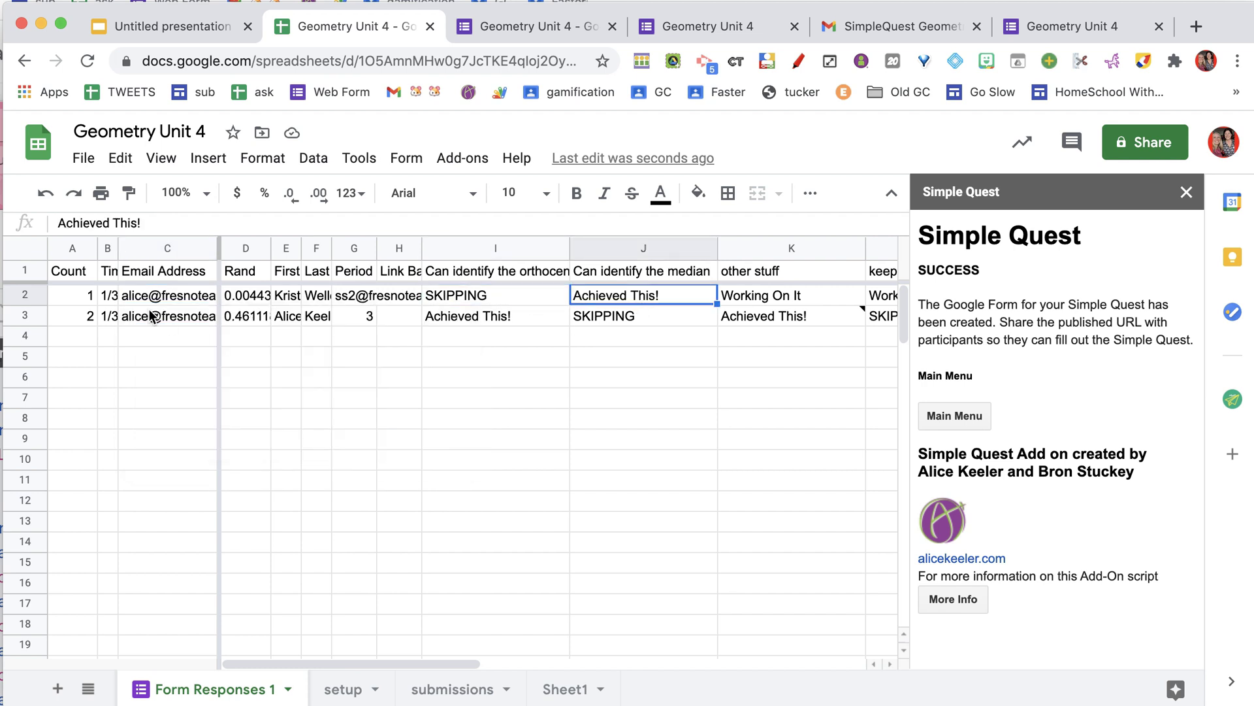
left_click_drag(89, 299, 89, 318)
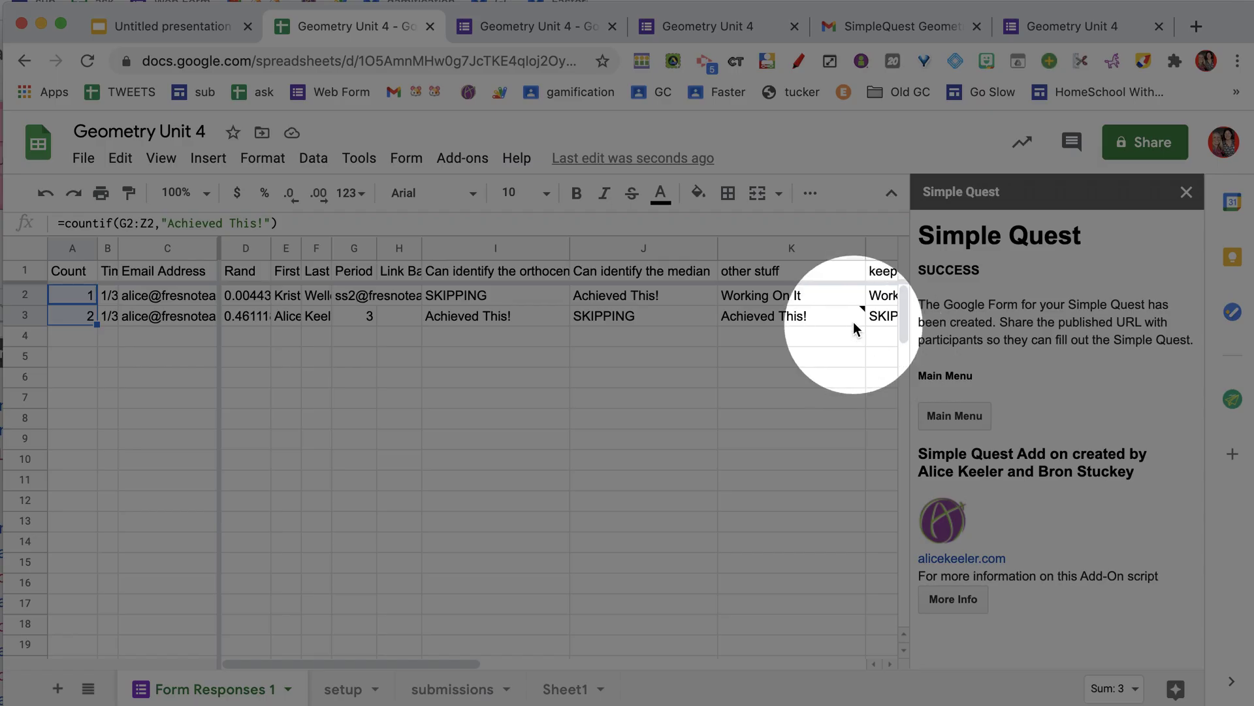
Step: On the submissions sheet, select the newest submission's entry in A4:B4
mouse_move(871, 311)
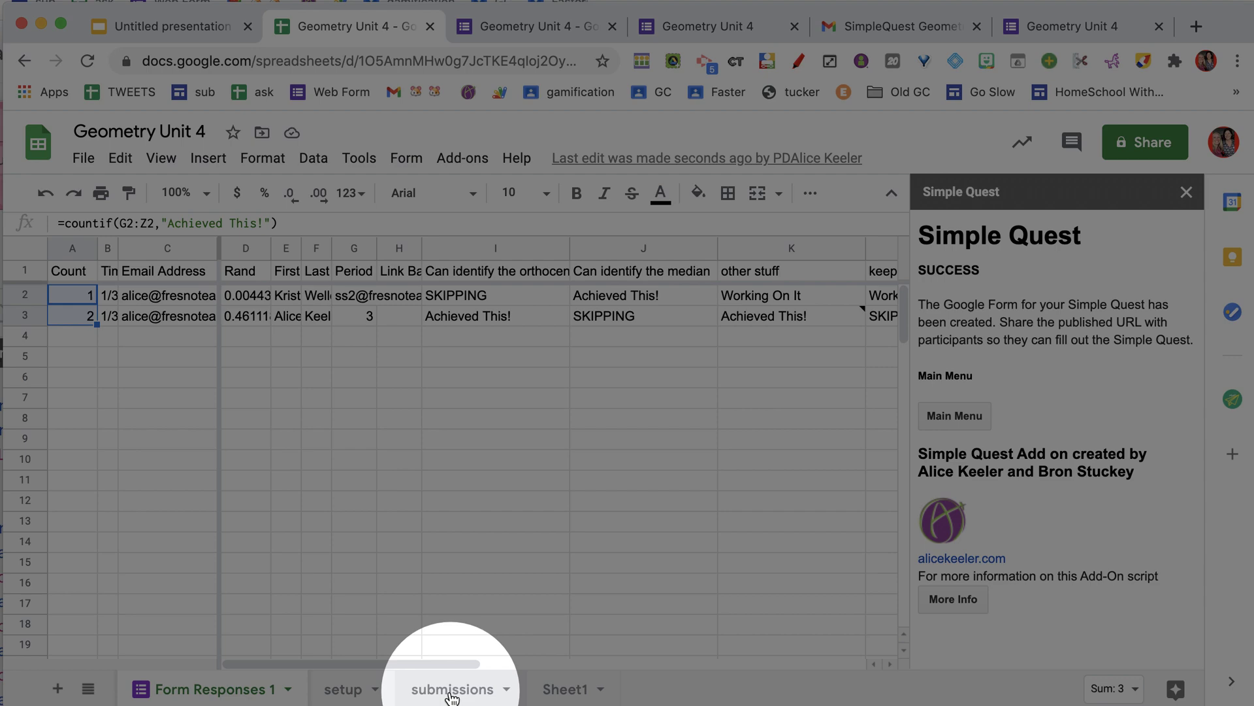
left_click(457, 687)
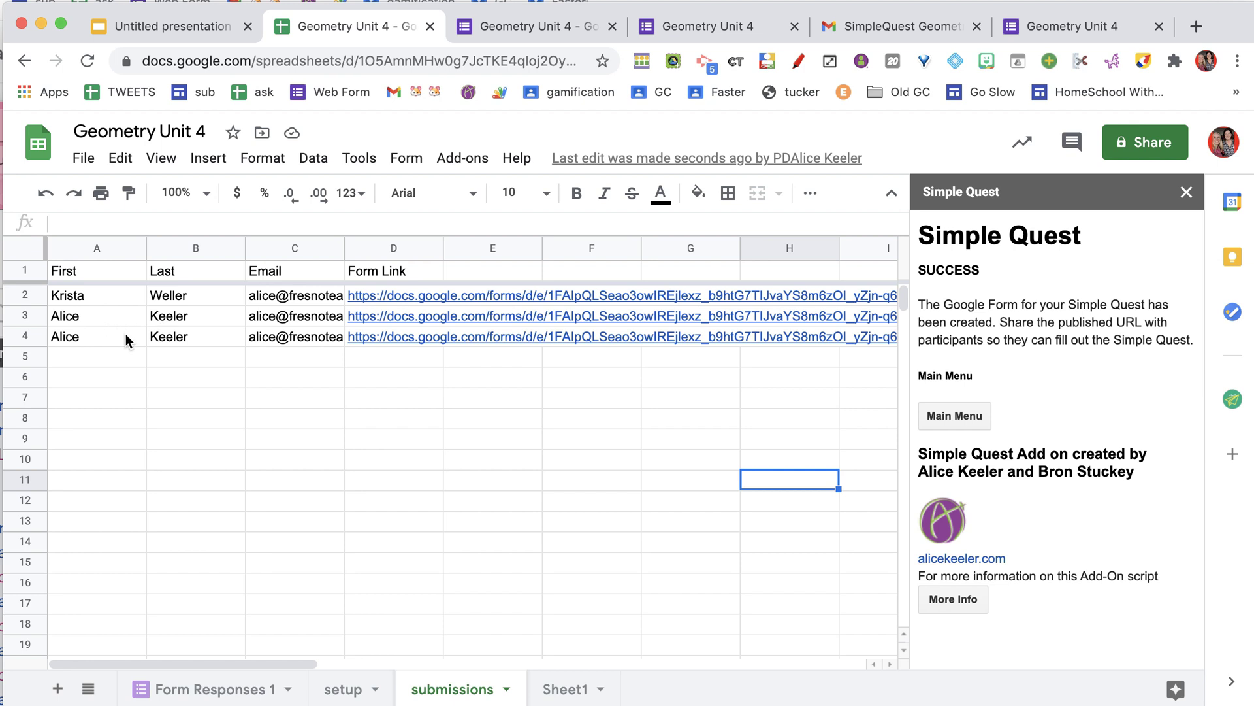
left_click_drag(125, 333, 203, 340)
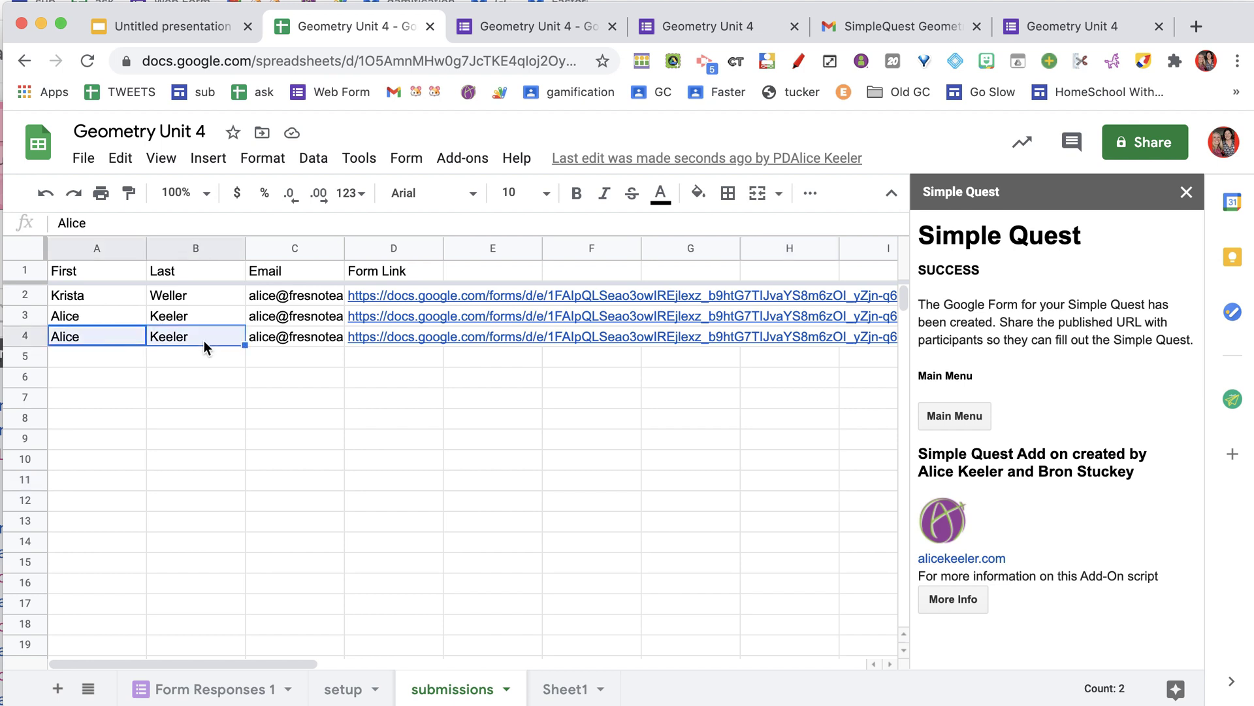